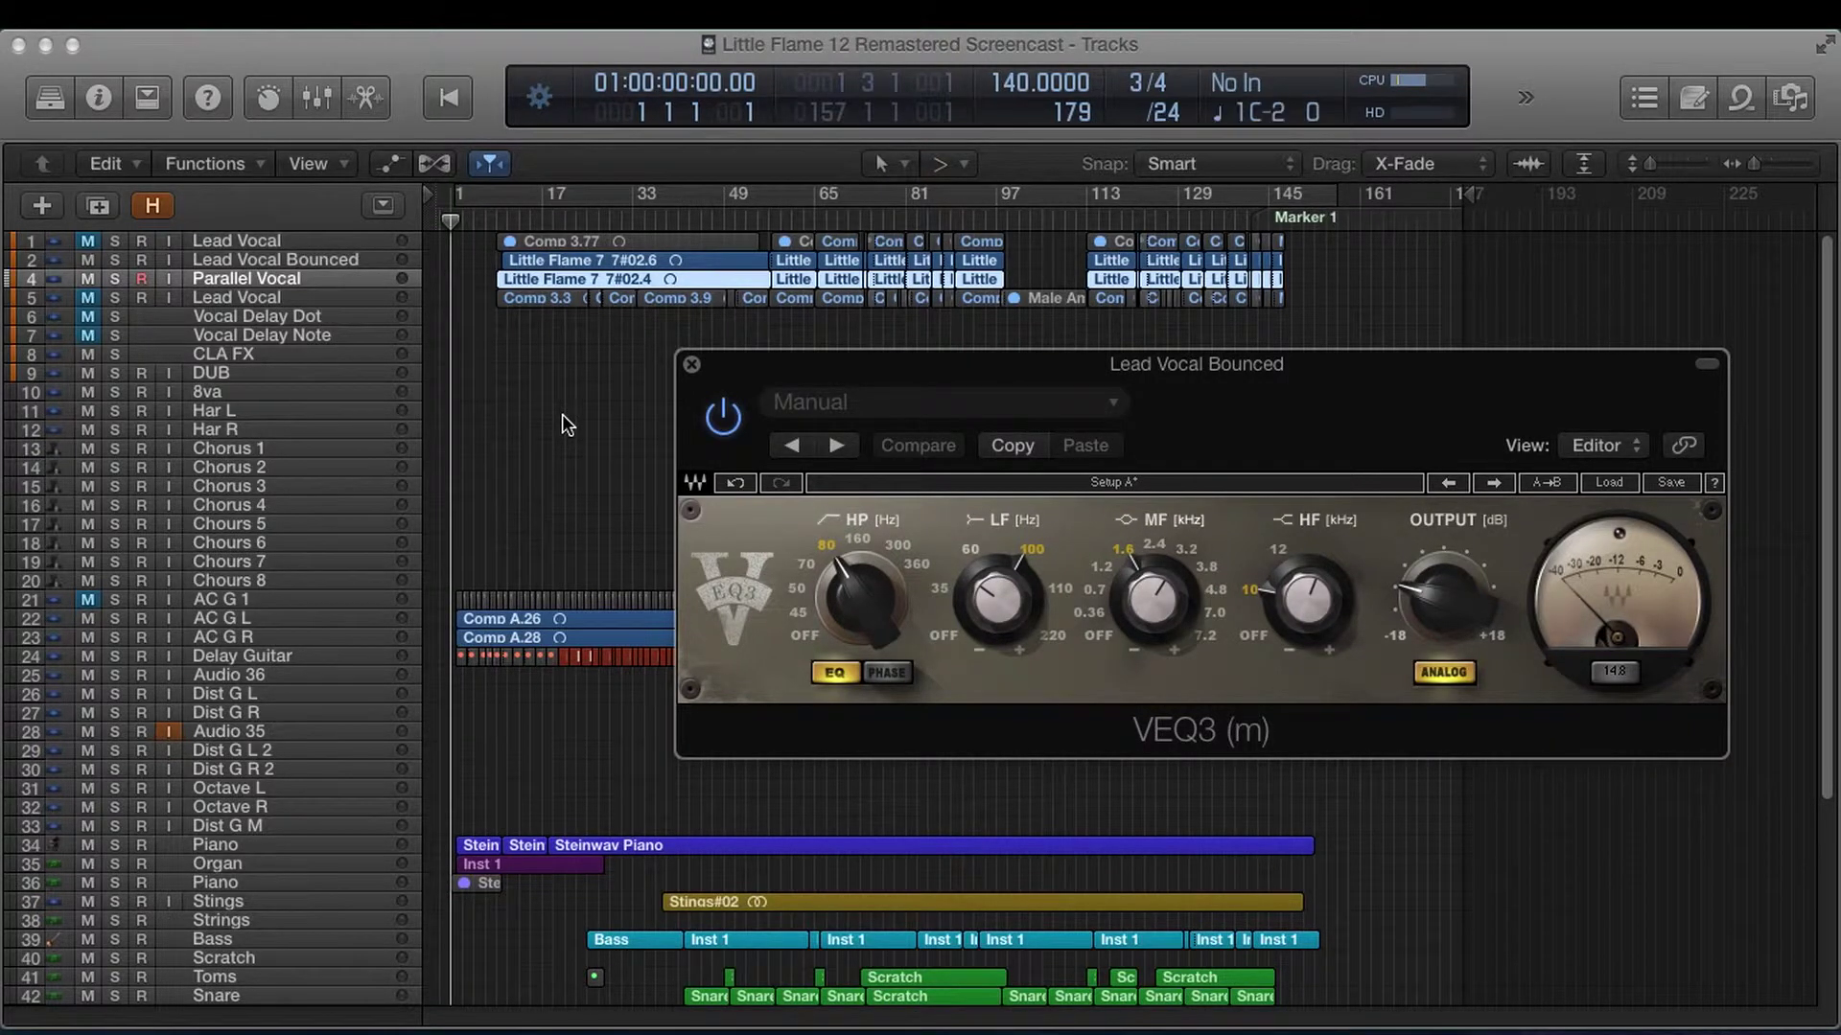
Step: Play the song and A/B the vocal by bypassing and re-enabling the VEQ3 twice
key("space")
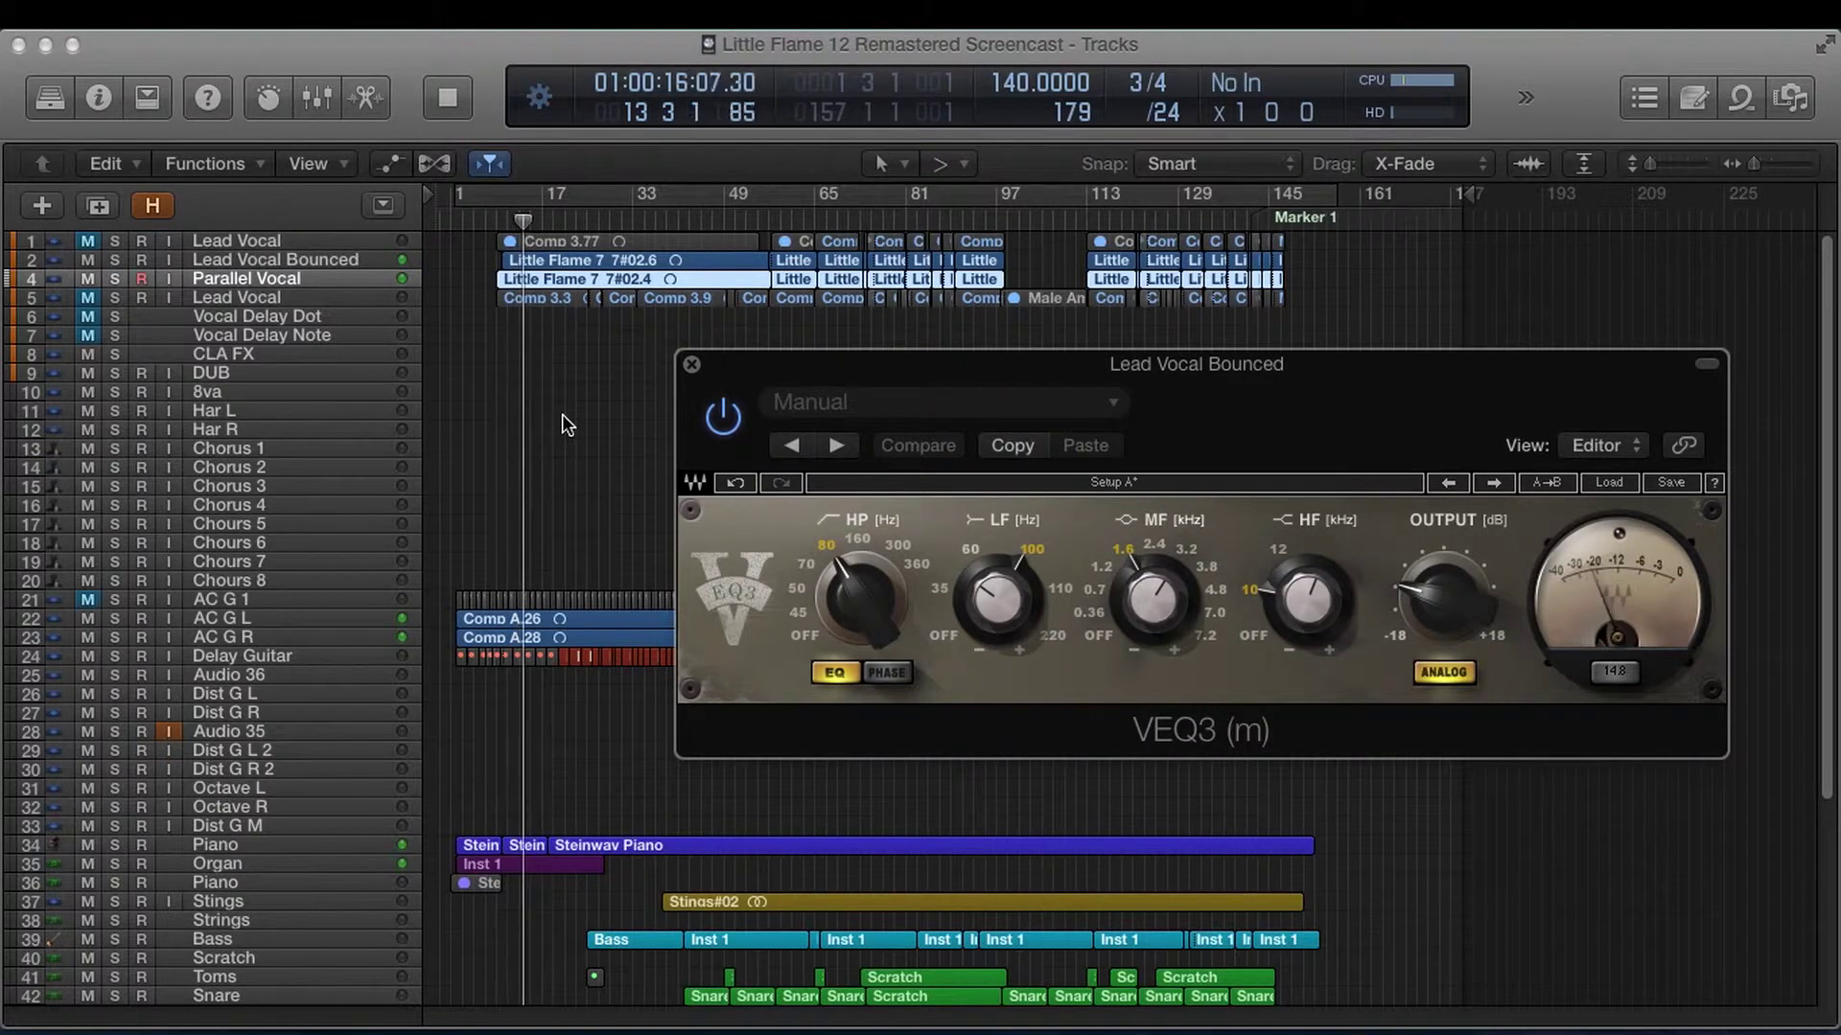
left_click(727, 420)
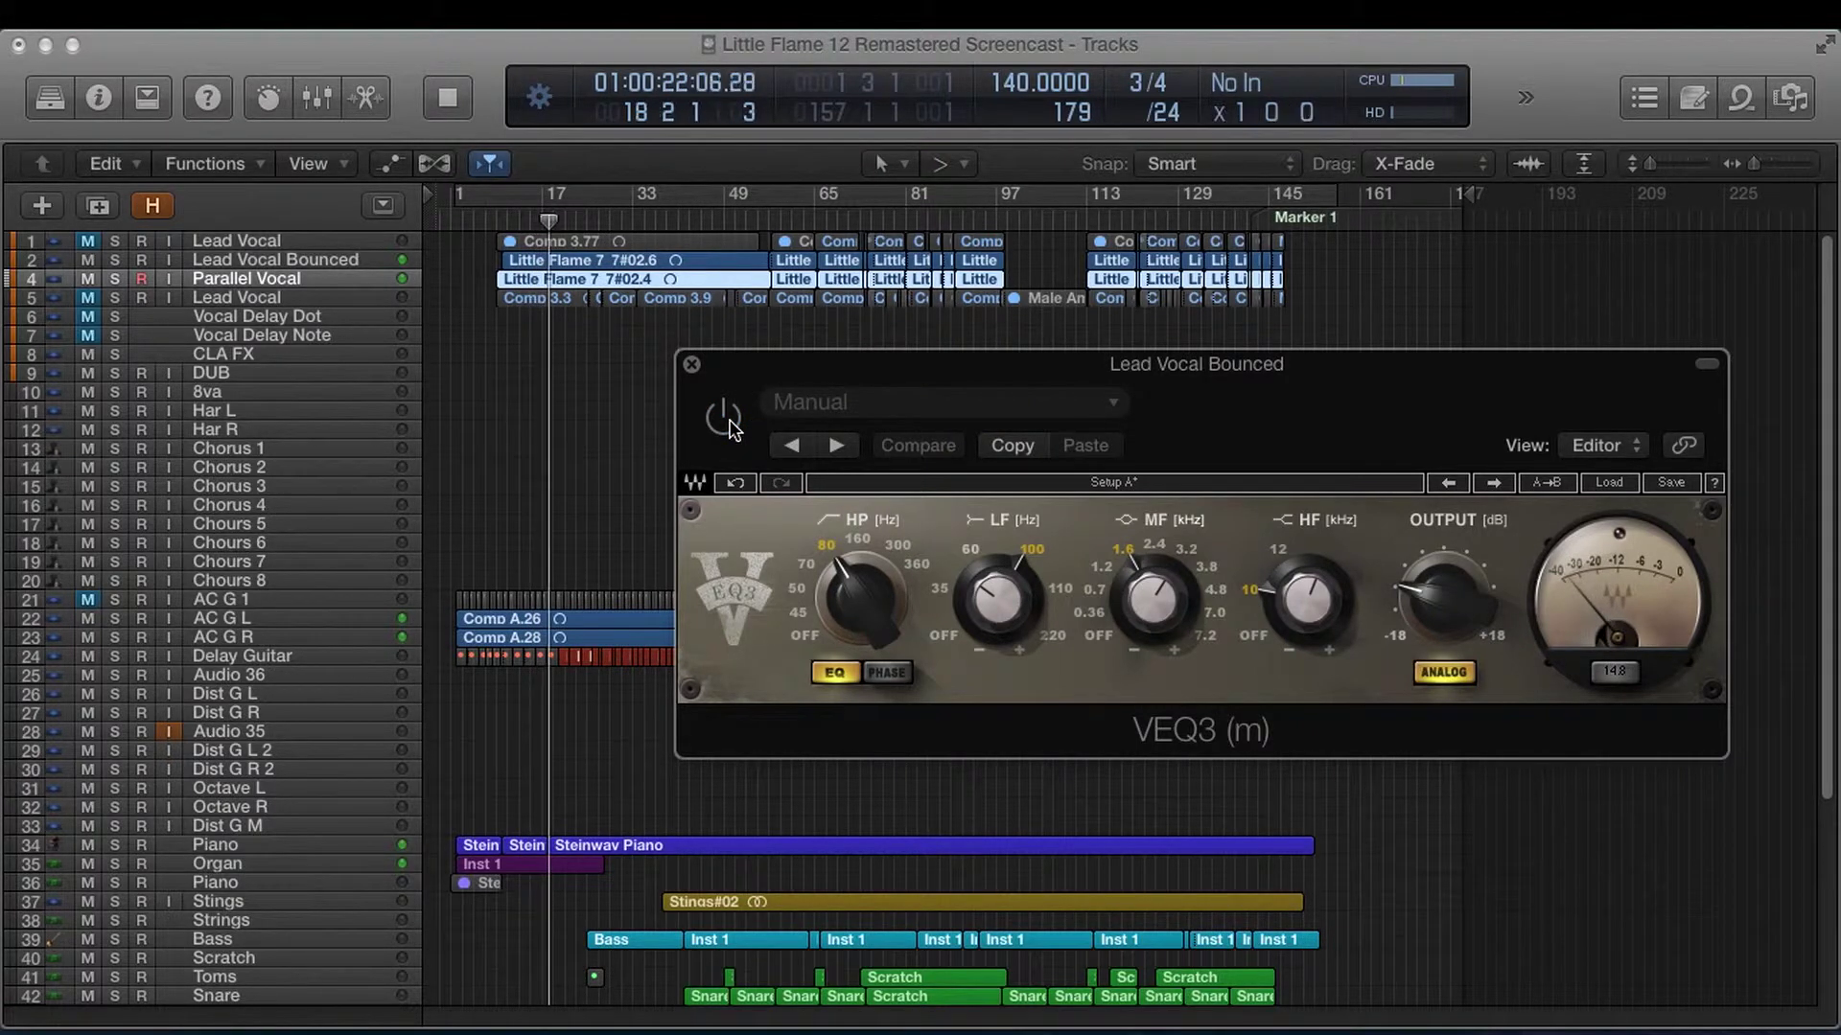
left_click(726, 420)
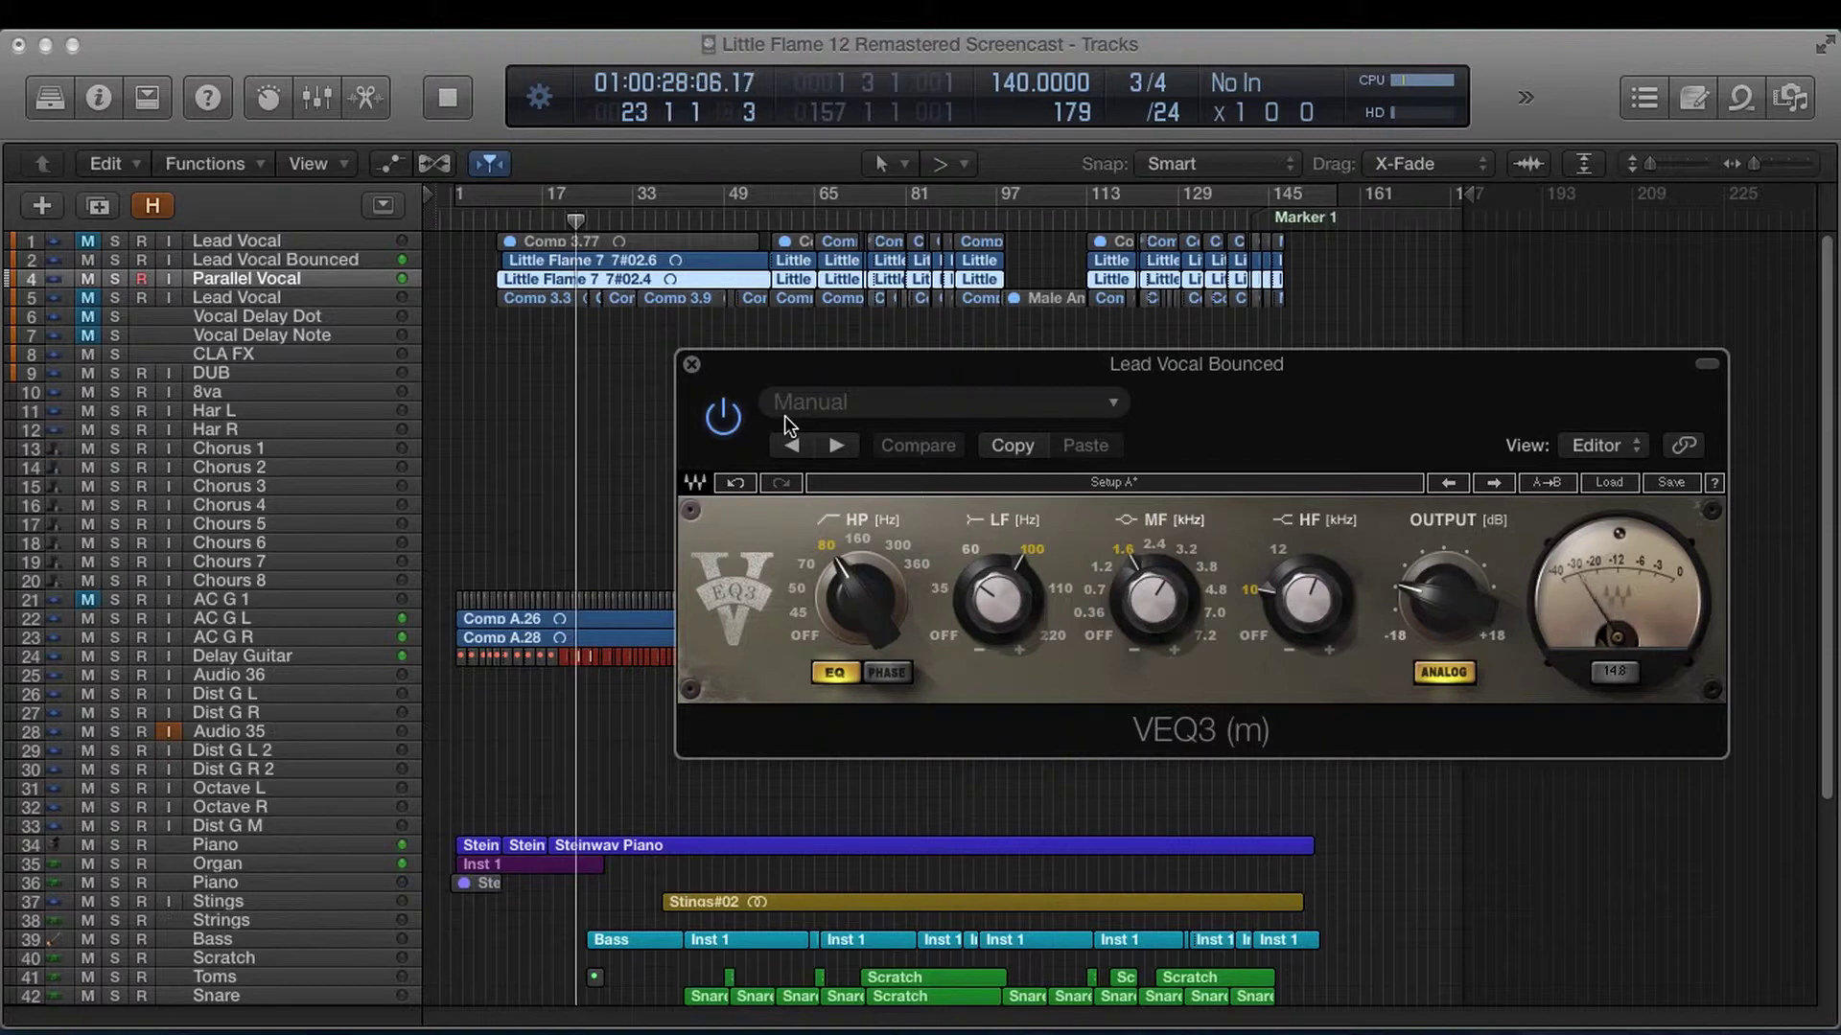
left_click(727, 419)
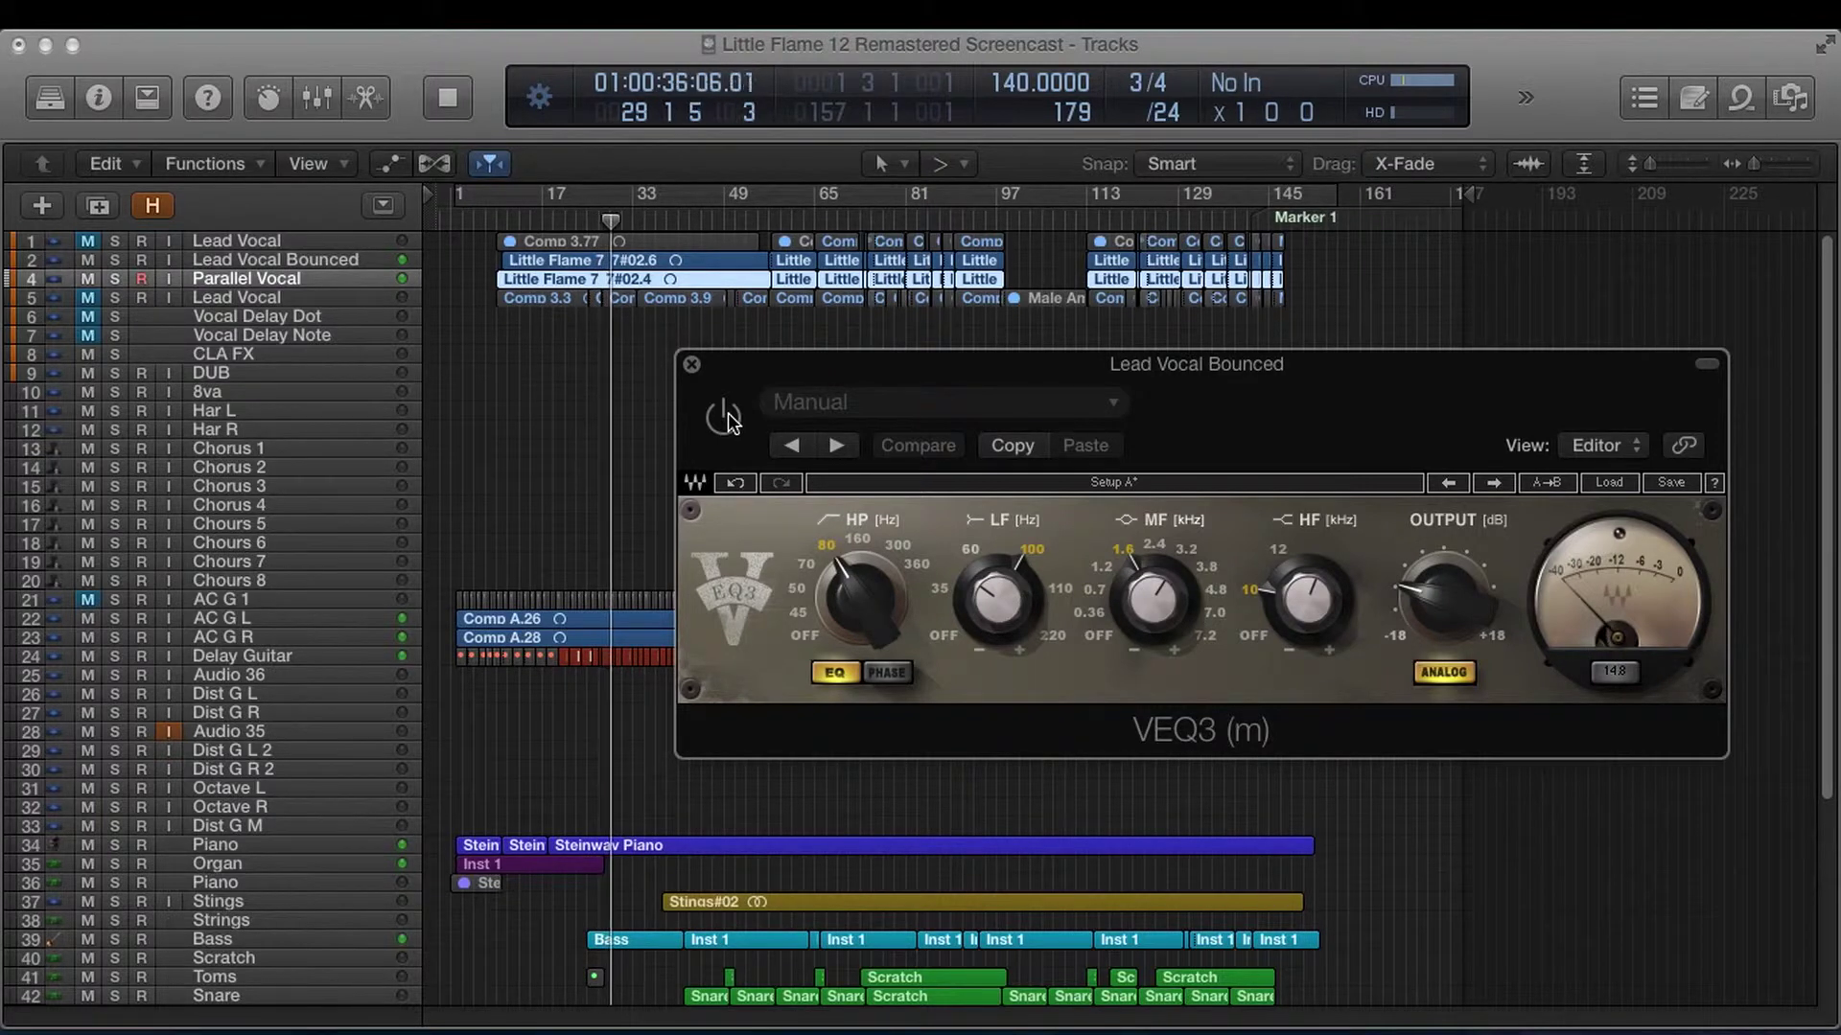
left_click(727, 419)
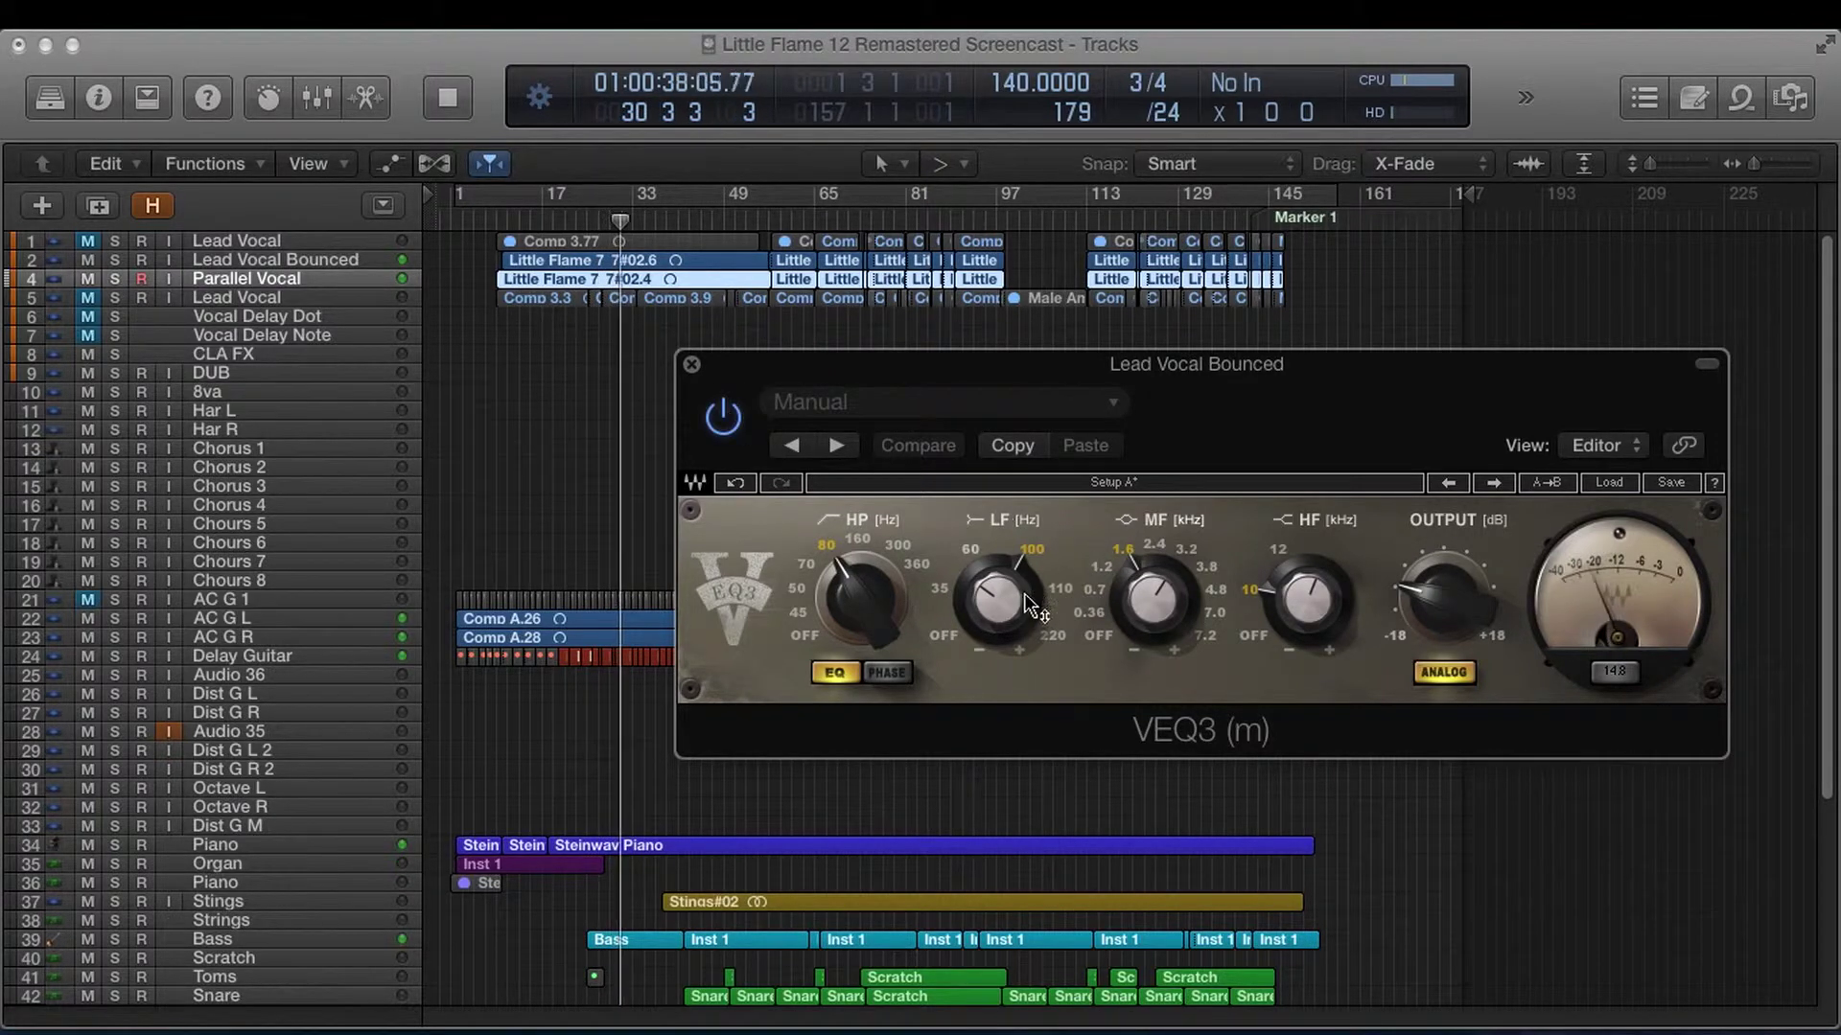
Step: Cut the 100 Hz low shelf by about 8 dB, then stop playback
left_click_drag(1018, 610, 1007, 604)
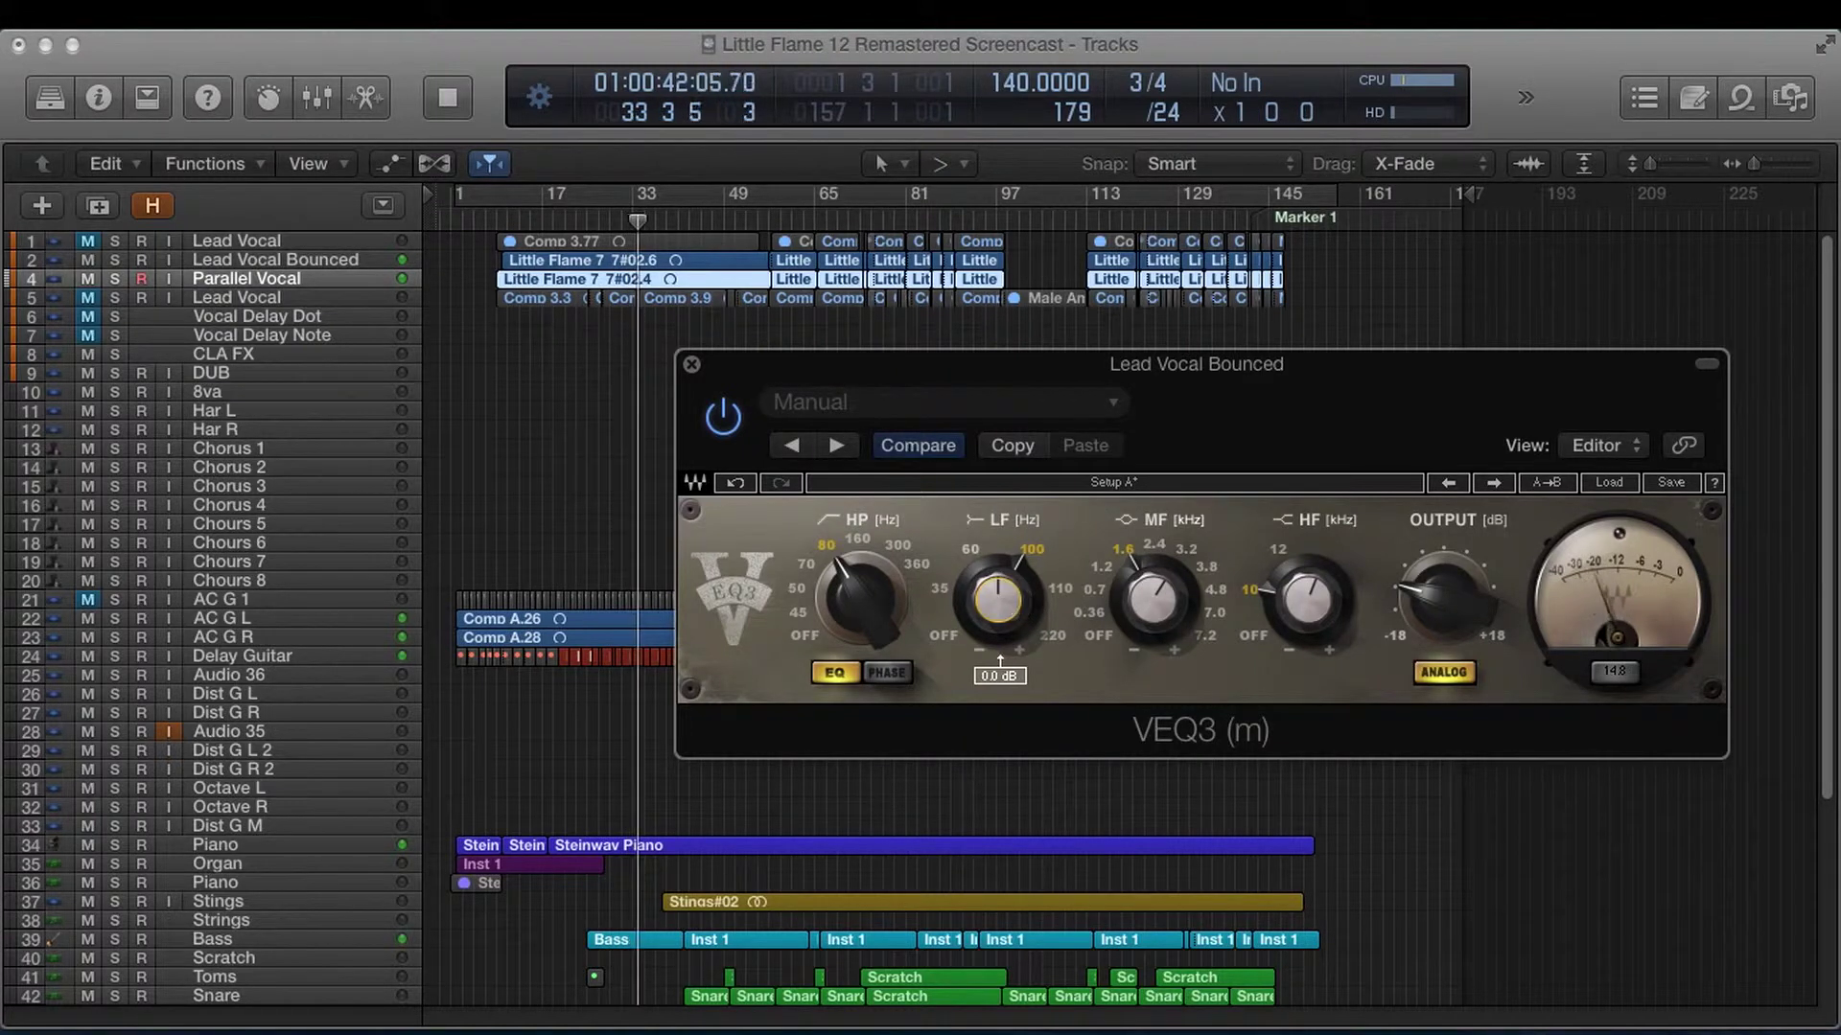
left_click_drag(998, 599, 998, 619)
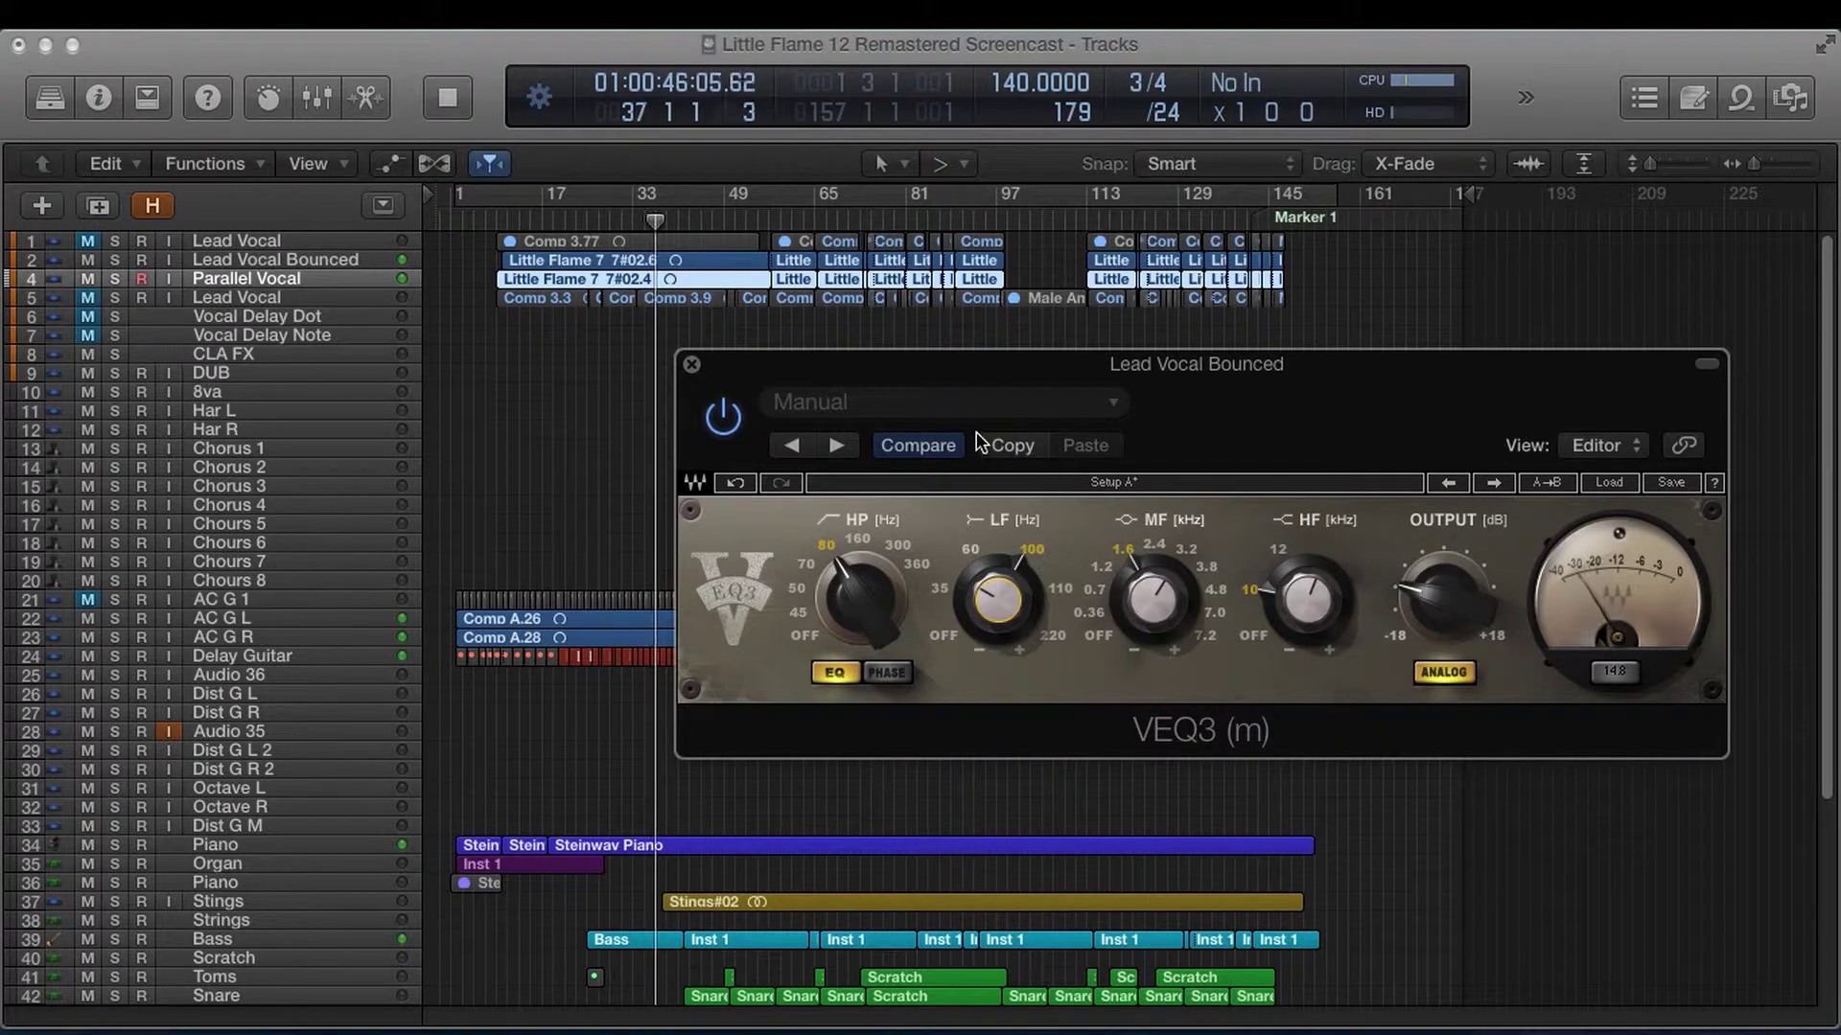
key("space")
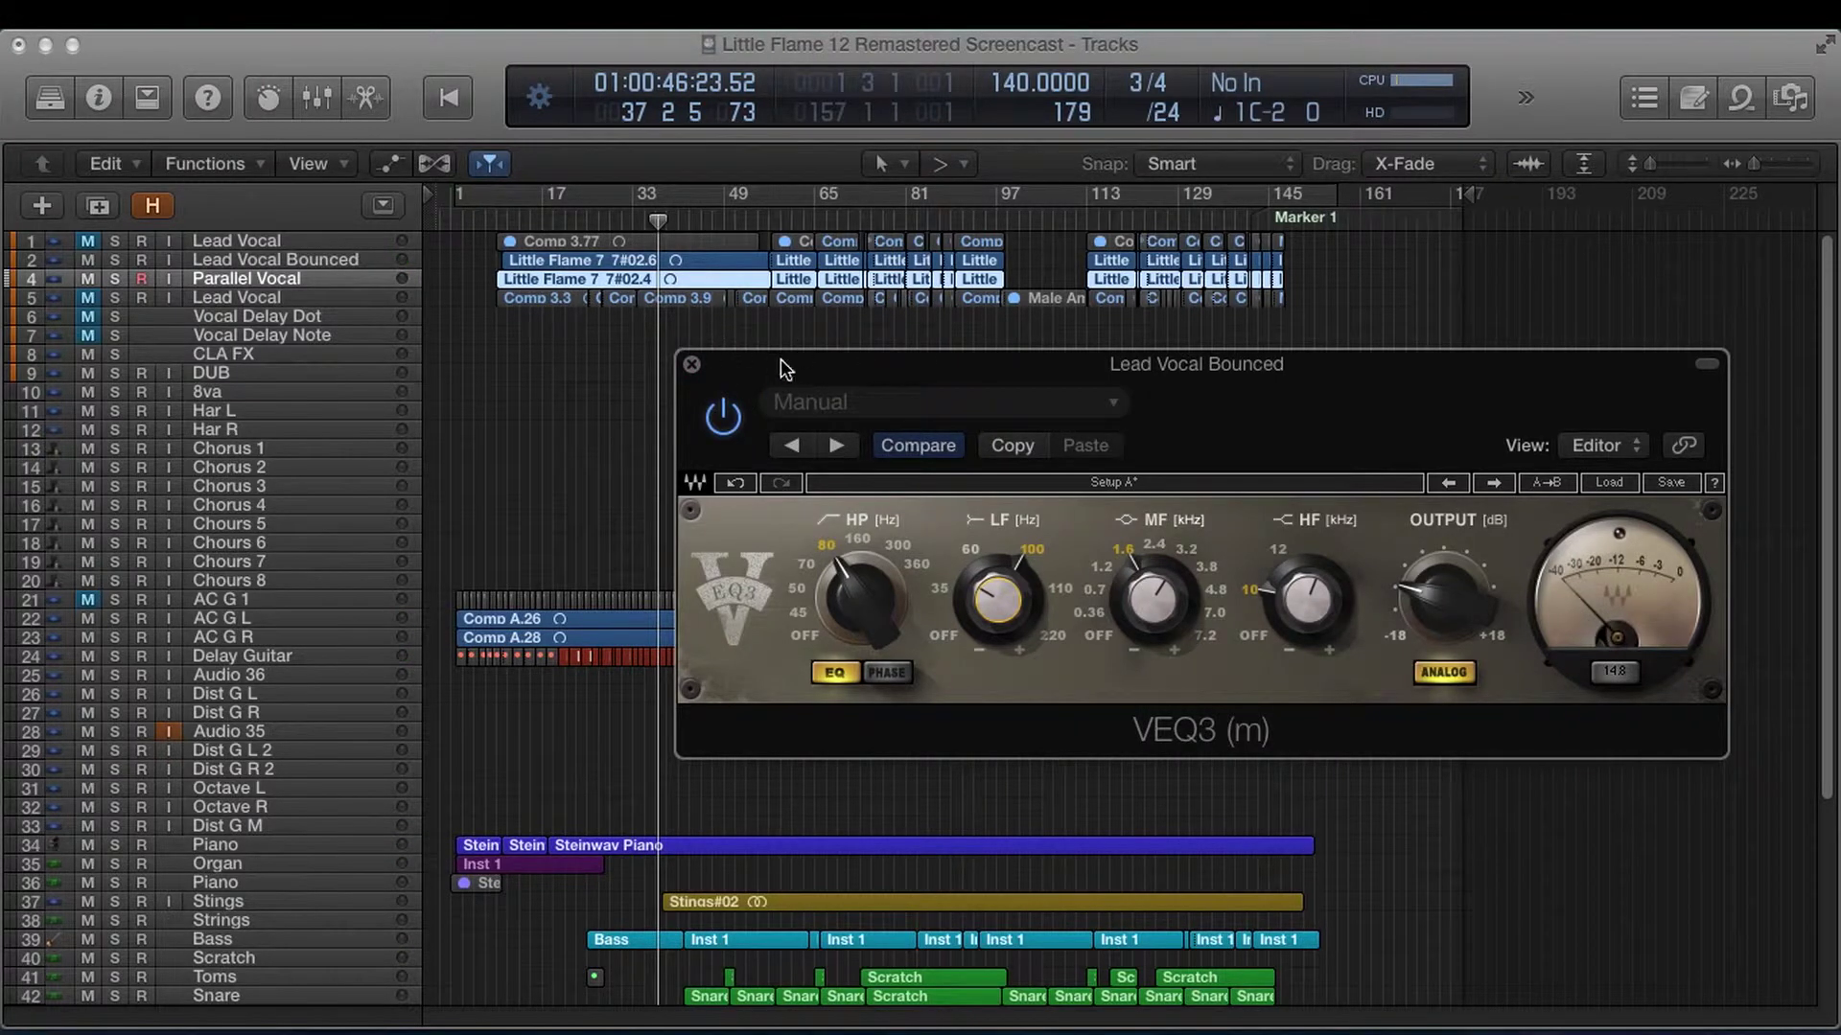
Step: Drag the VEQ3 plugin window down and to the left
left_click_drag(782, 366, 640, 400)
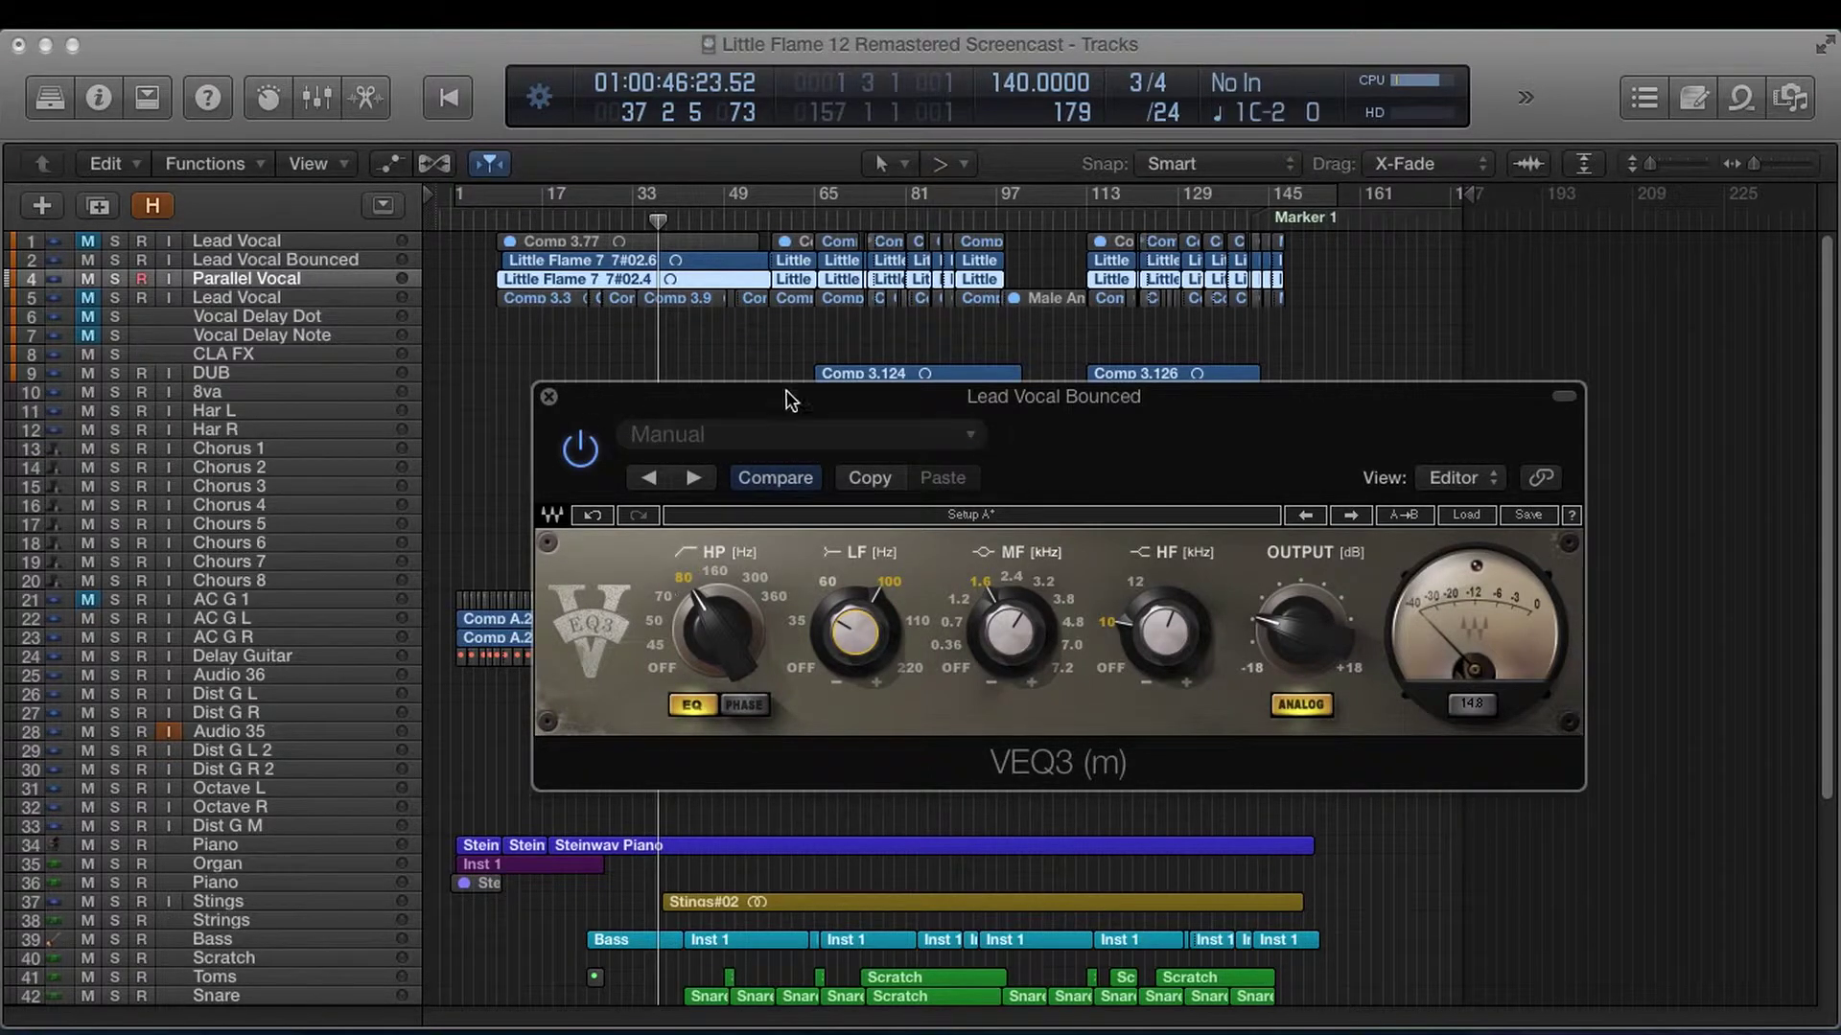
Step: Audition high-pass settings of 70, 80 and 160 Hz, settling back on 80 Hz
left_click_drag(788, 407, 748, 403)
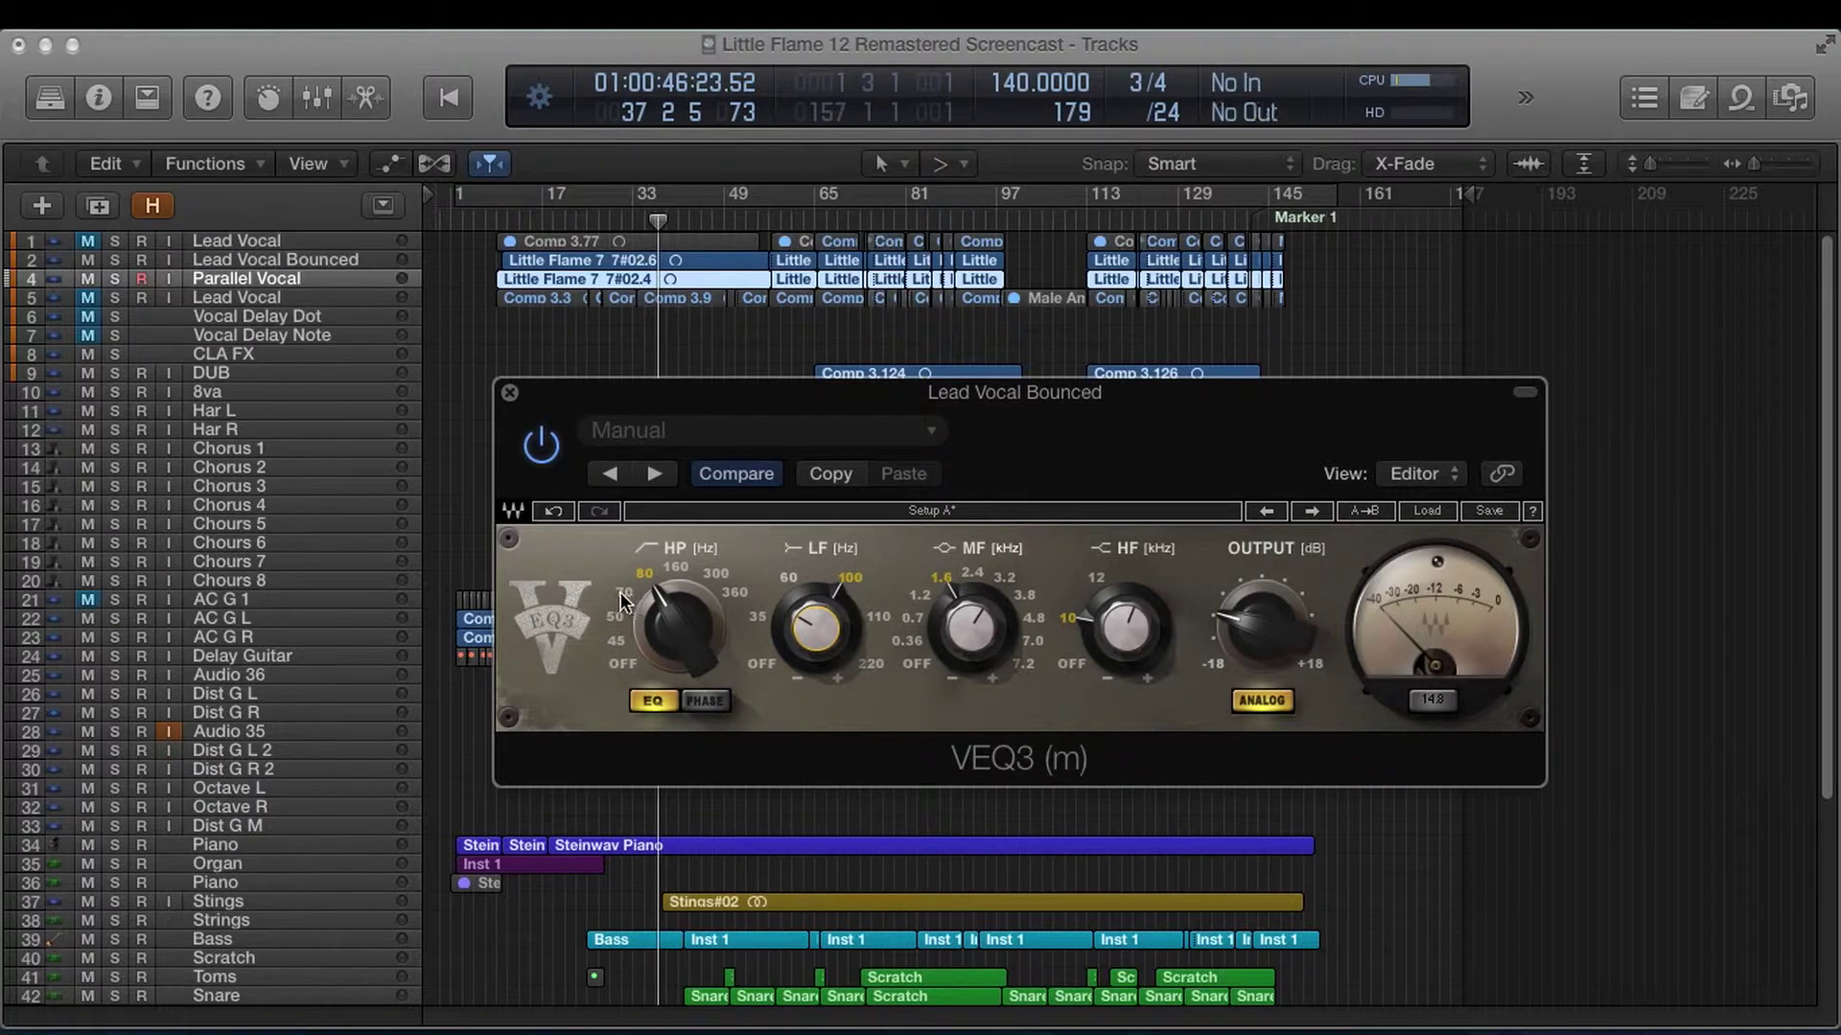
left_click(621, 598)
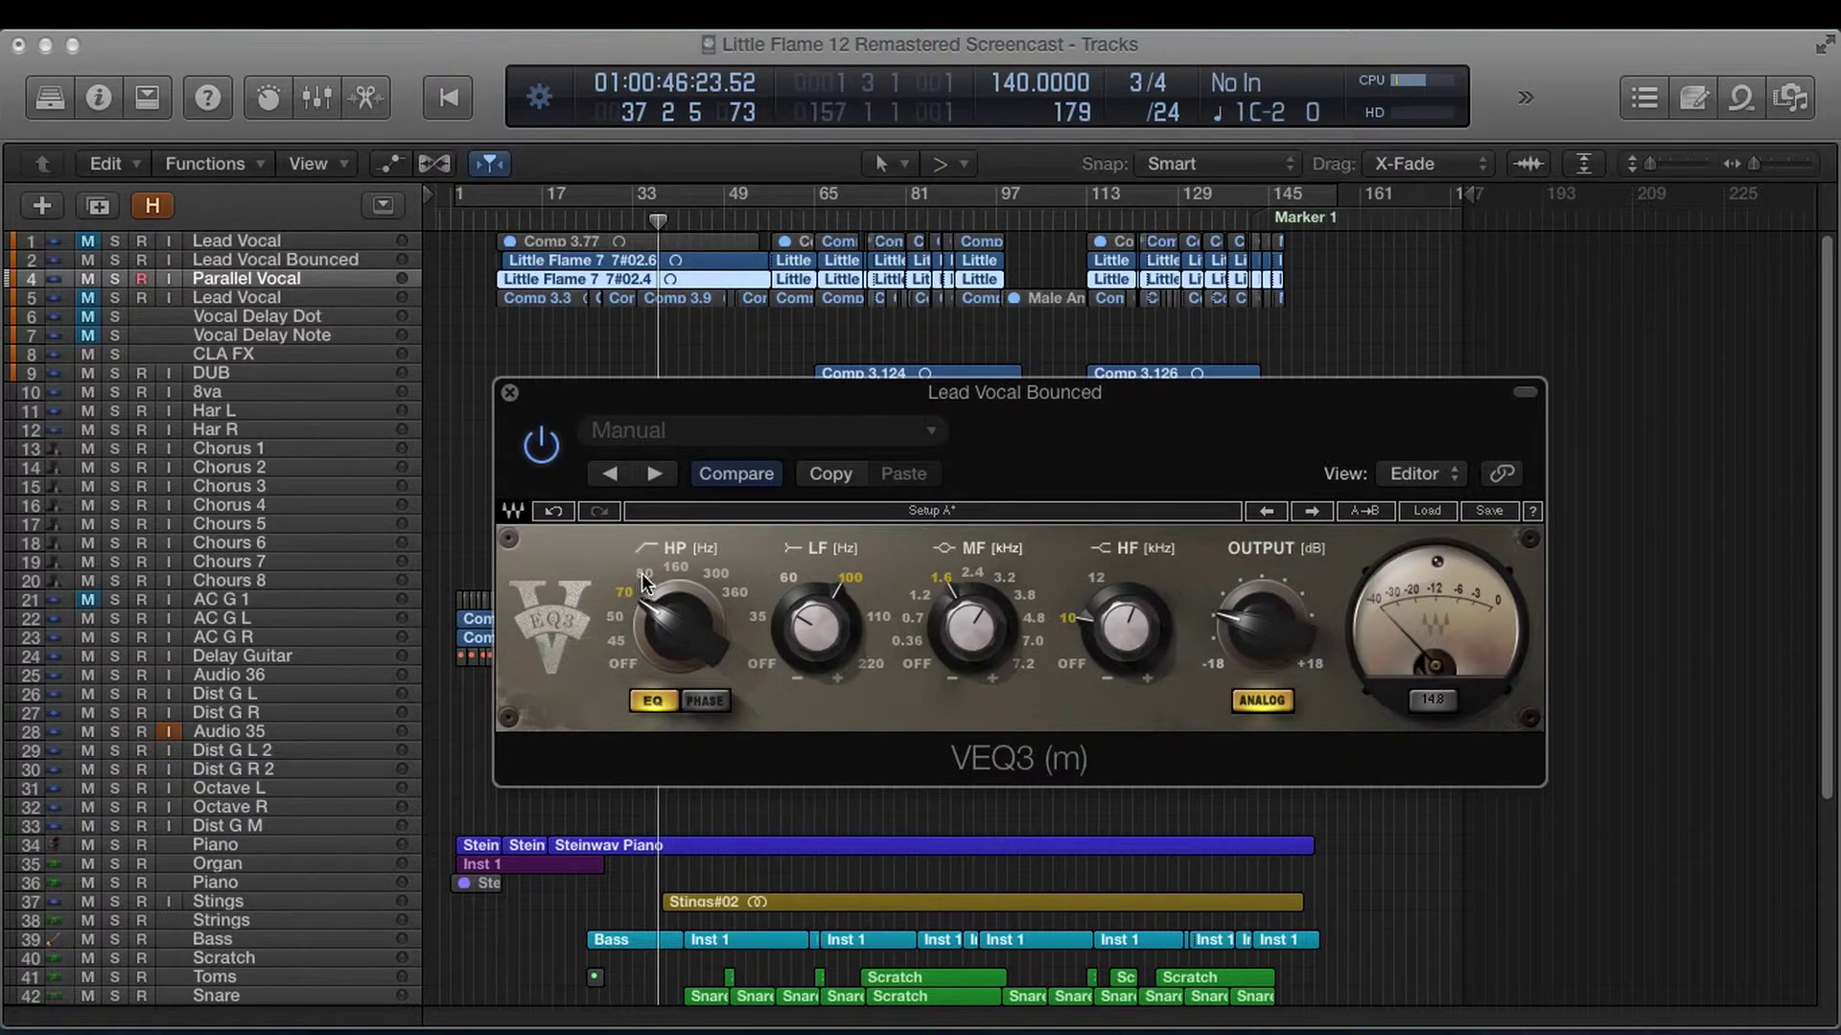
left_click(641, 579)
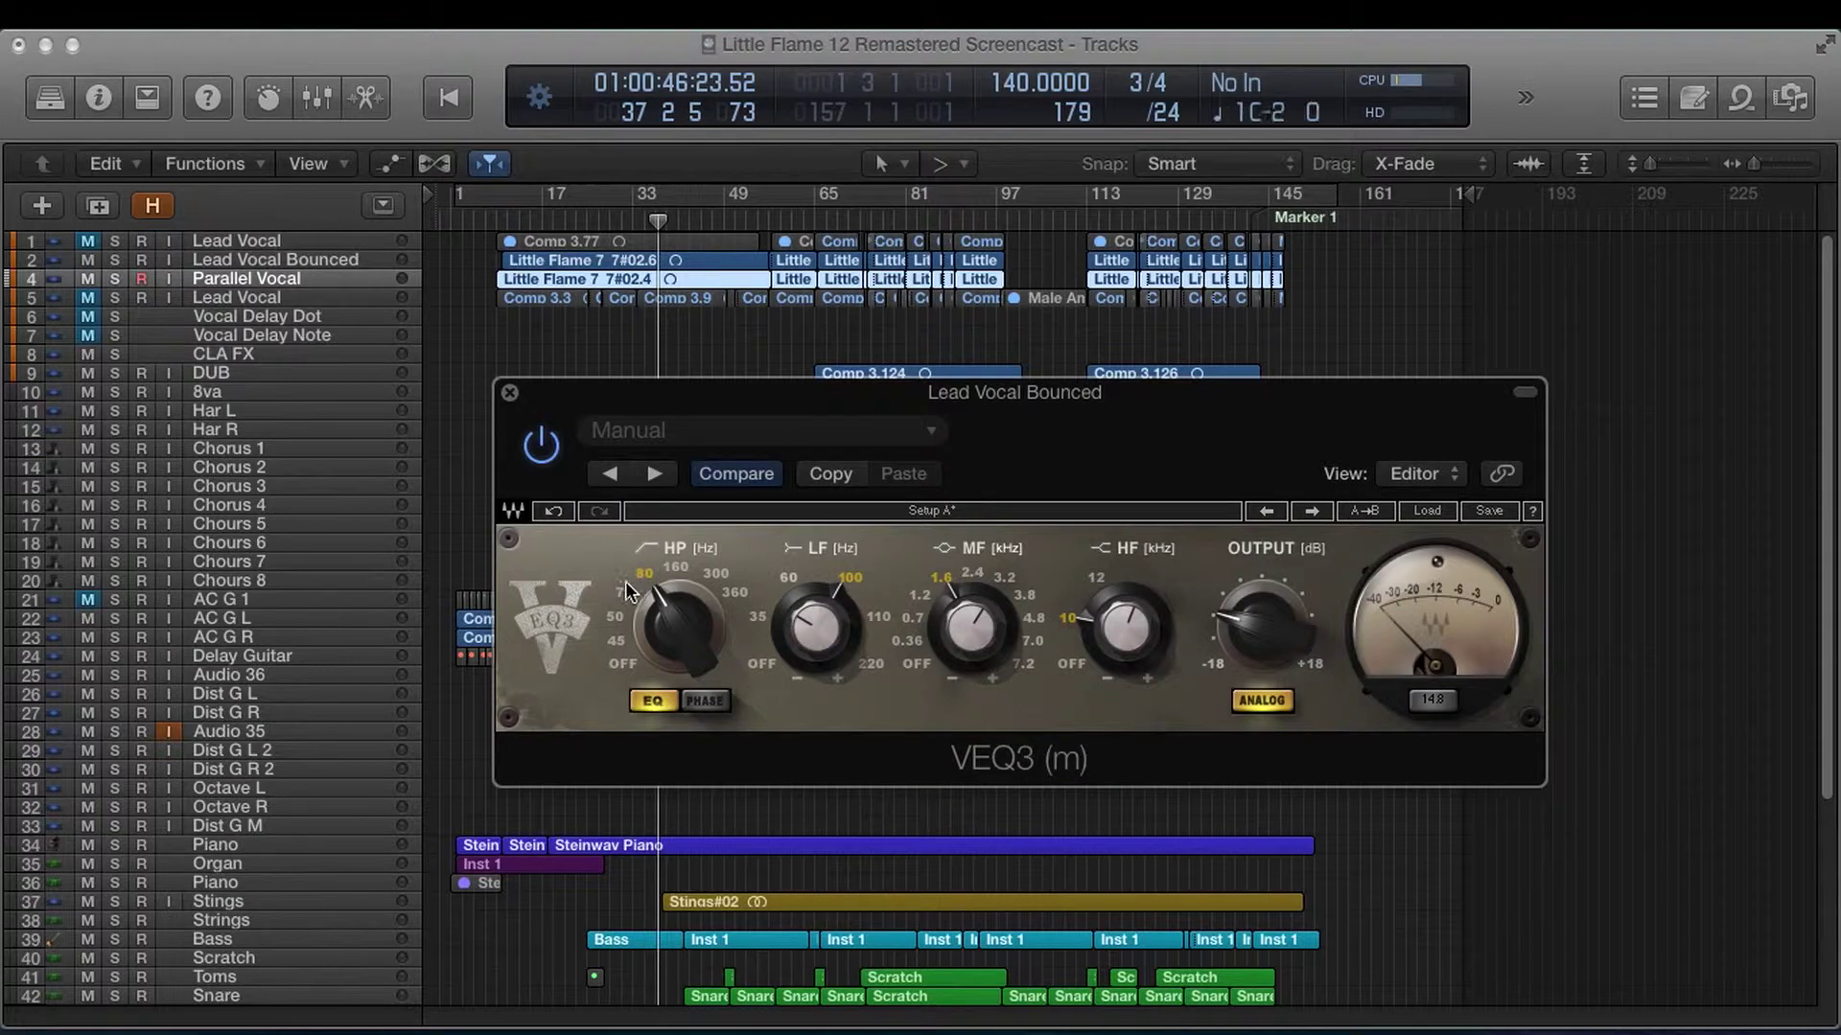
left_click(671, 569)
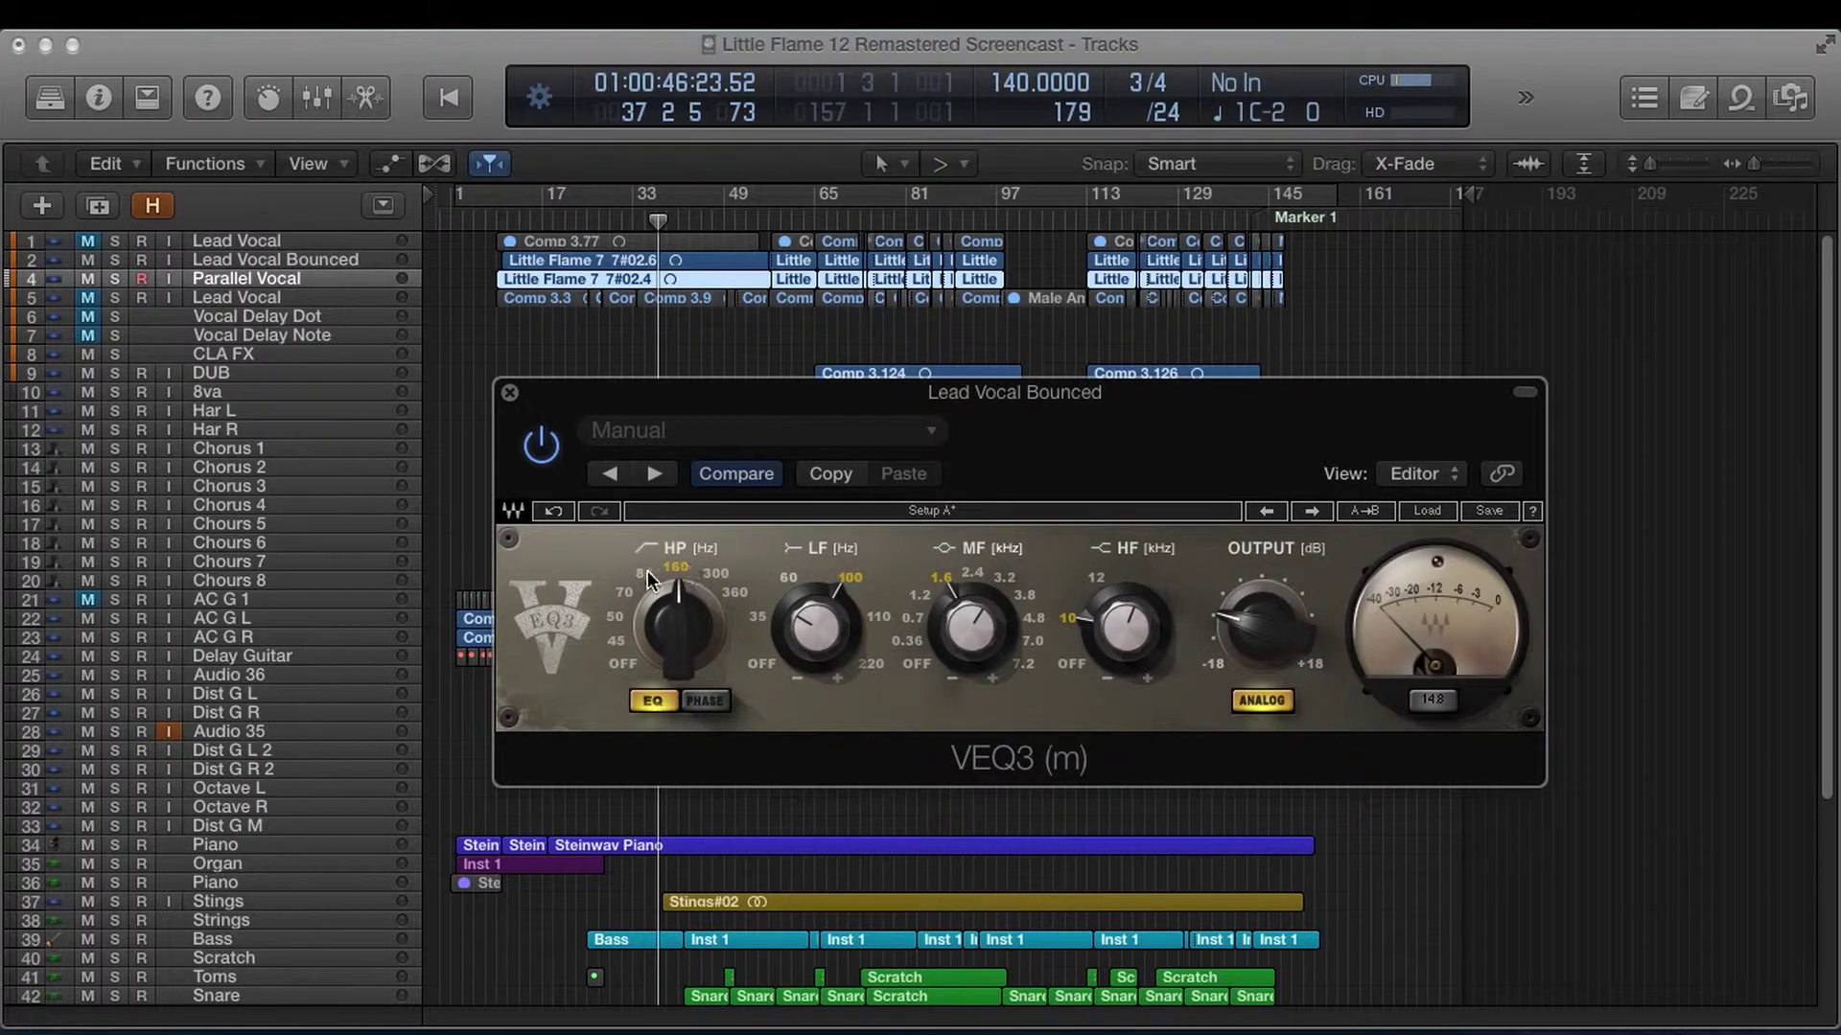
left_click(648, 571)
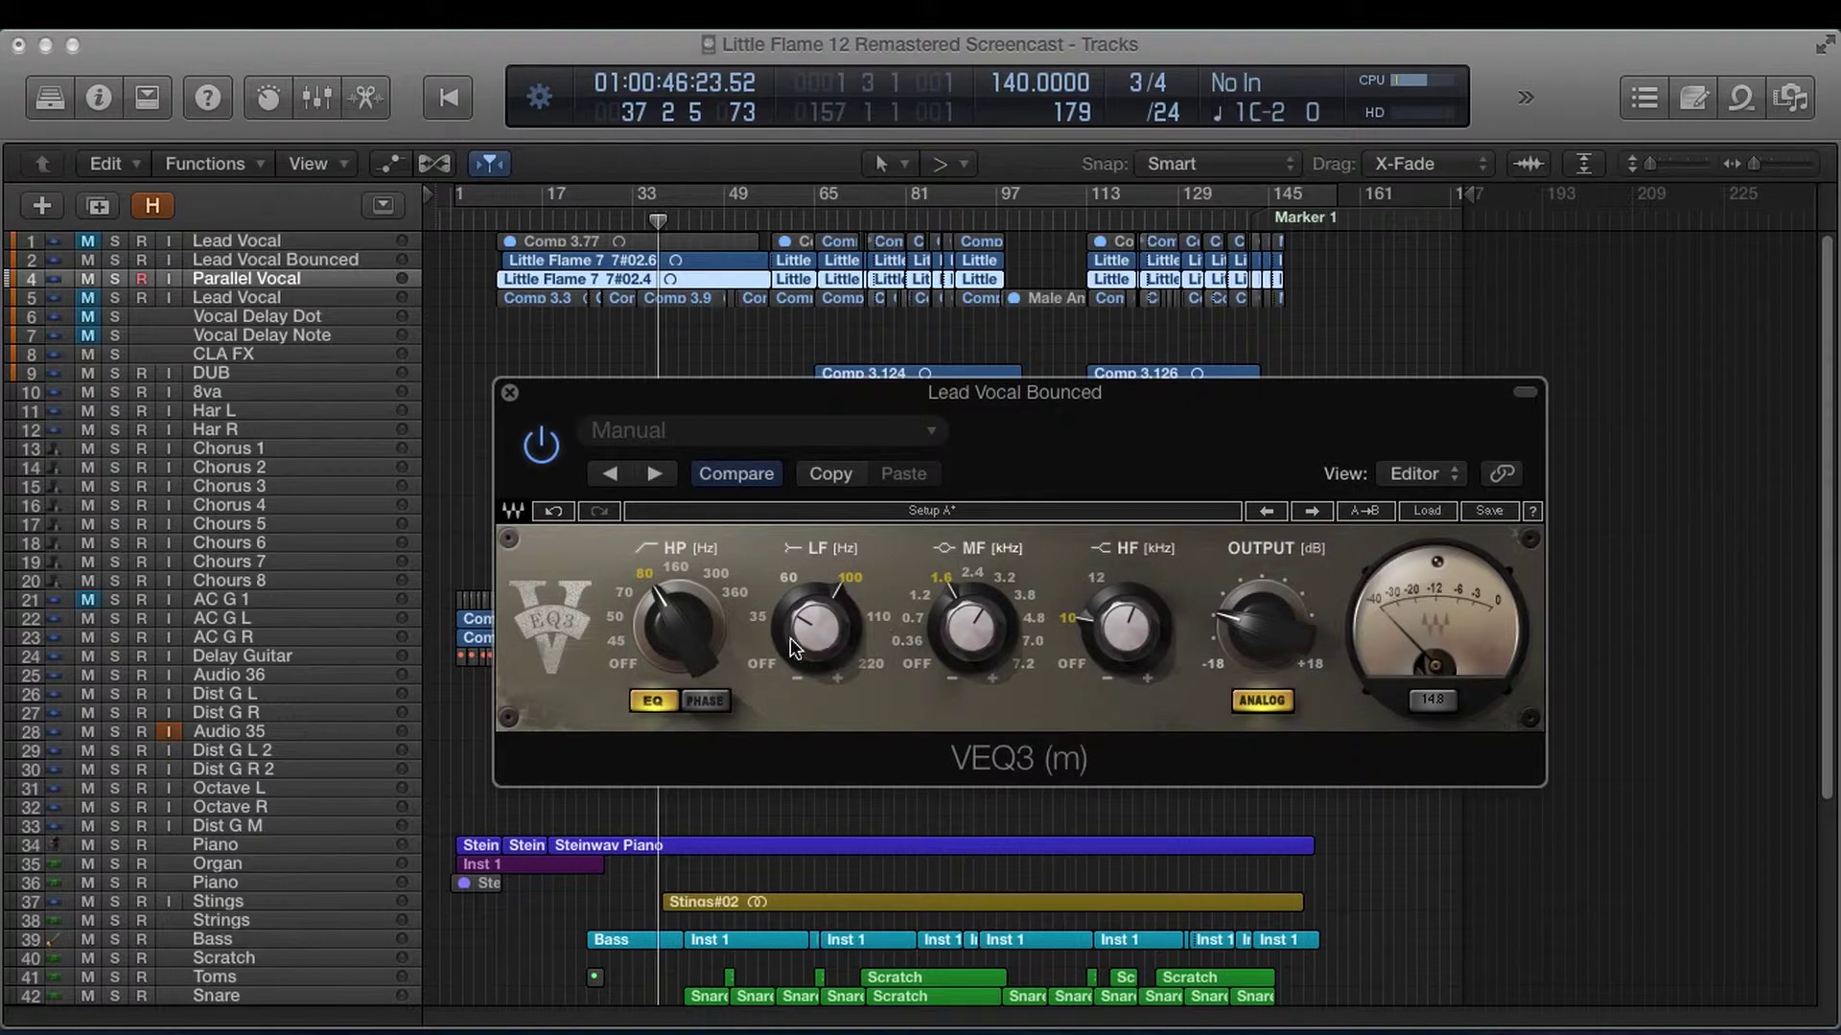
left_click(823, 636)
mouse_move(818, 688)
left_click(788, 578)
left_click(754, 621)
left_click(859, 575)
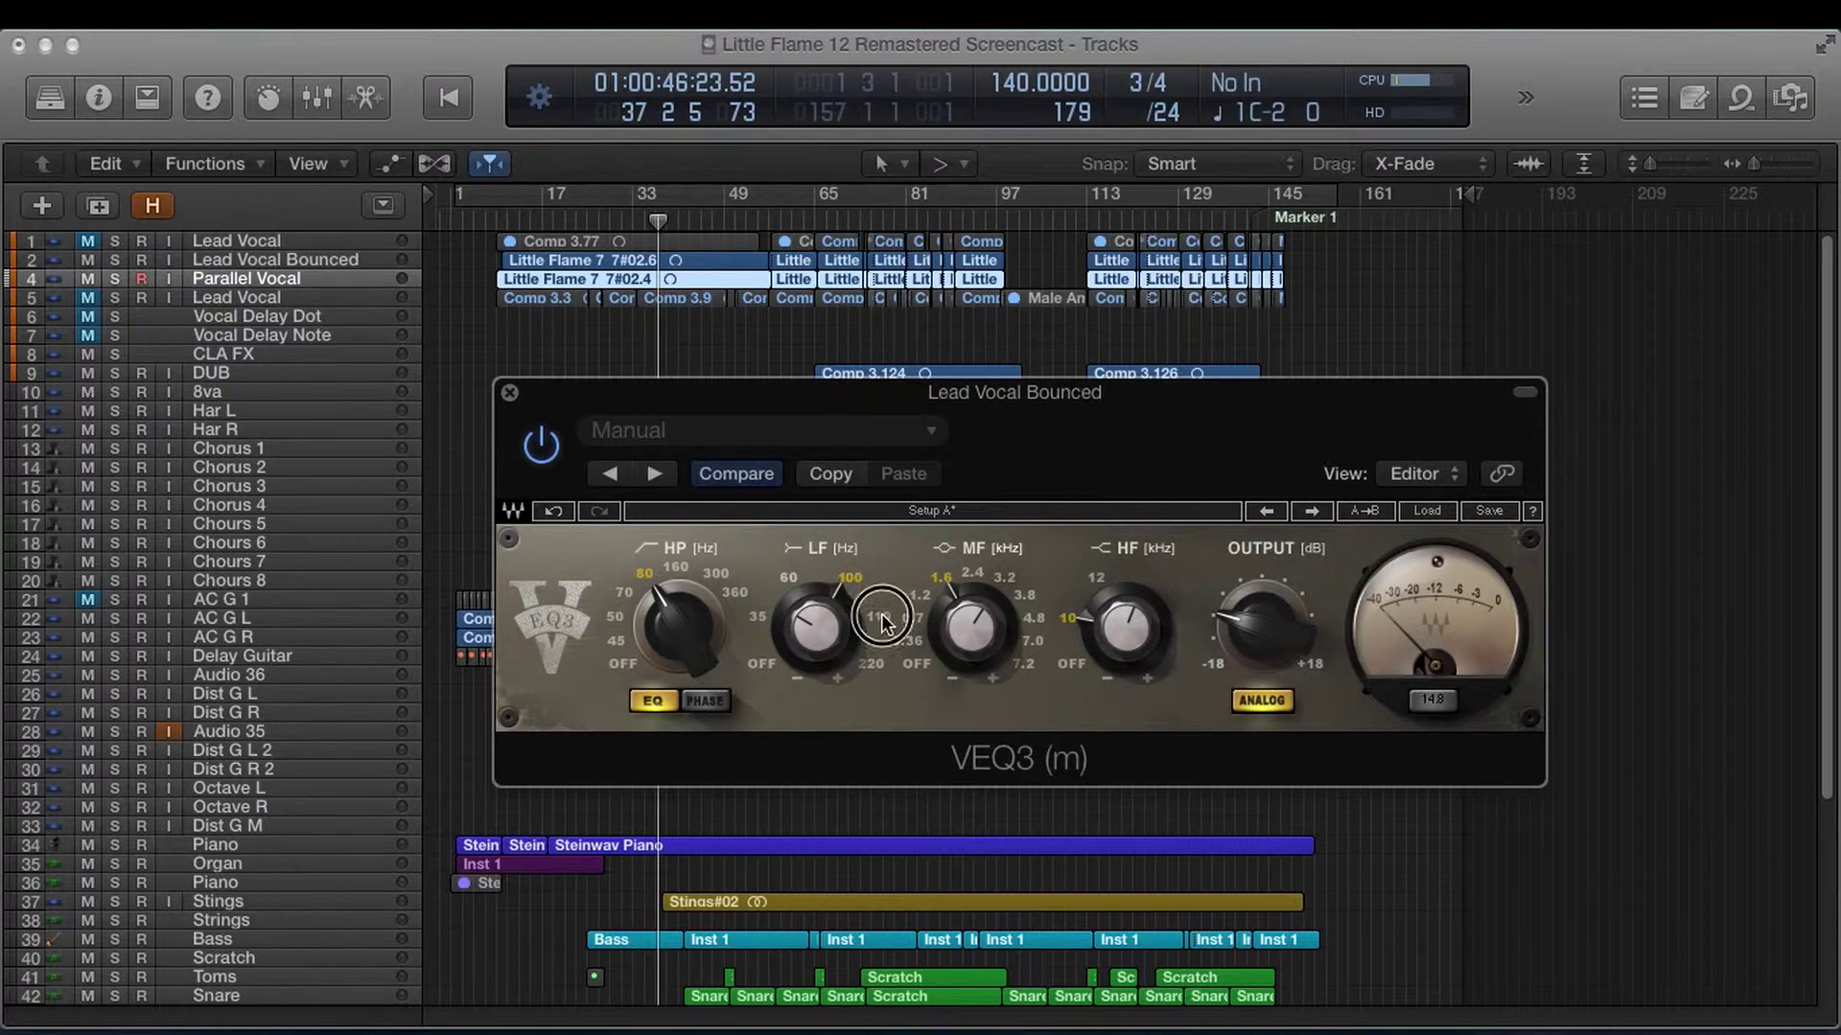
left_click(864, 591)
left_click_drag(813, 618, 819, 658)
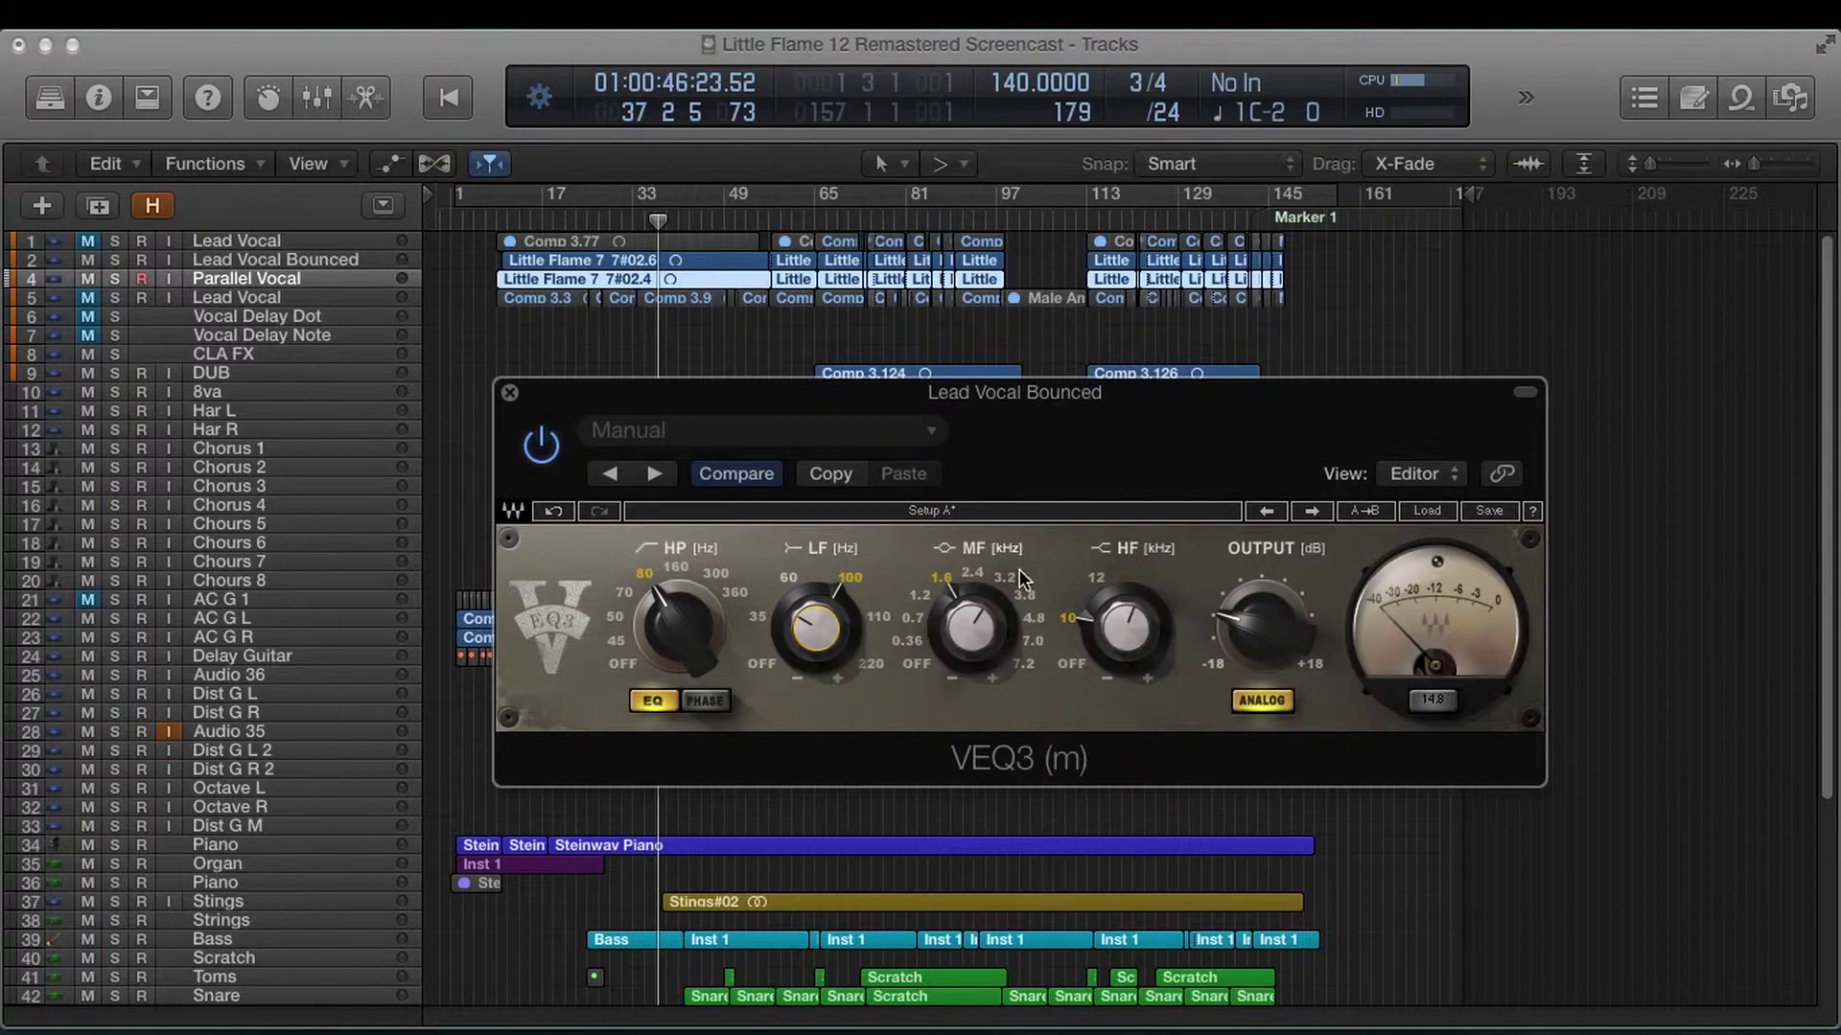
Step: Raise the VEQ3 mid-band gain to boost the 1.6 kHz band
mouse_move(987, 624)
left_mouse_down()
mouse_move(988, 590)
mouse_move(978, 631)
left_mouse_up()
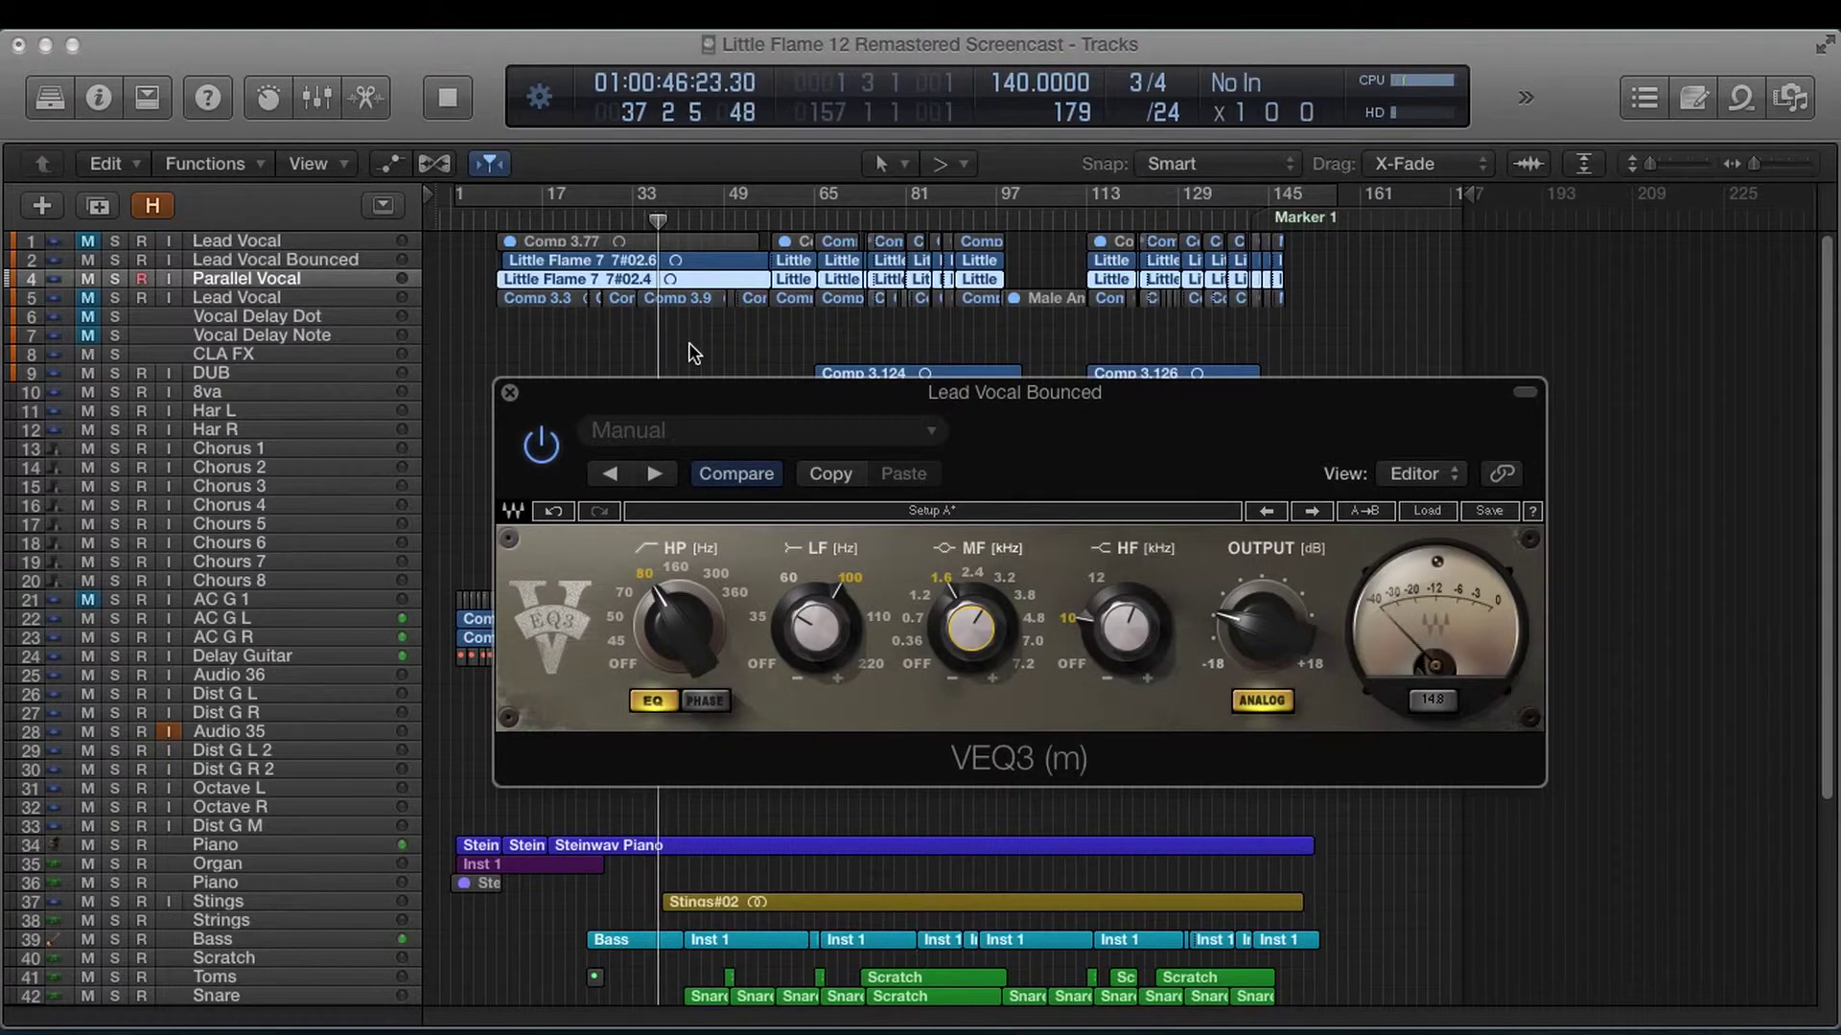
Step: Audition mid-band frequencies of 4.8, 3.2, 1.6 and 1.2 kHz
left_click(1030, 619)
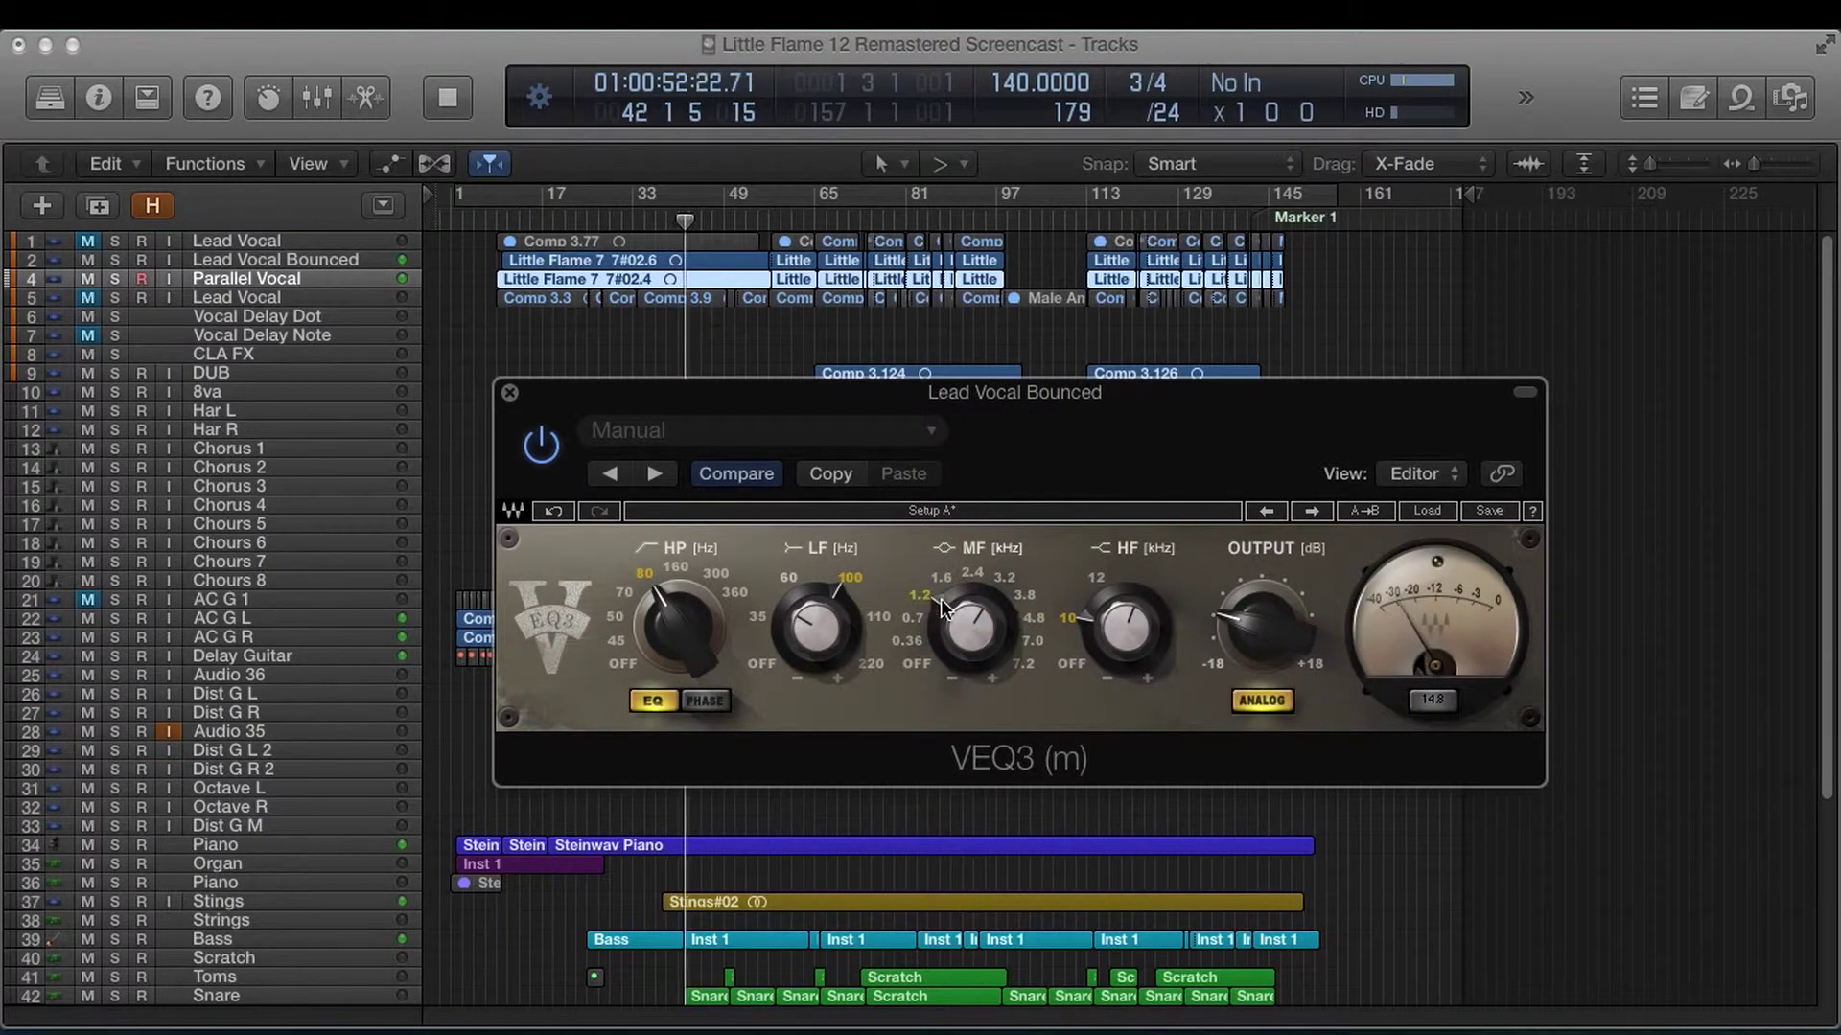
left_click(1007, 573)
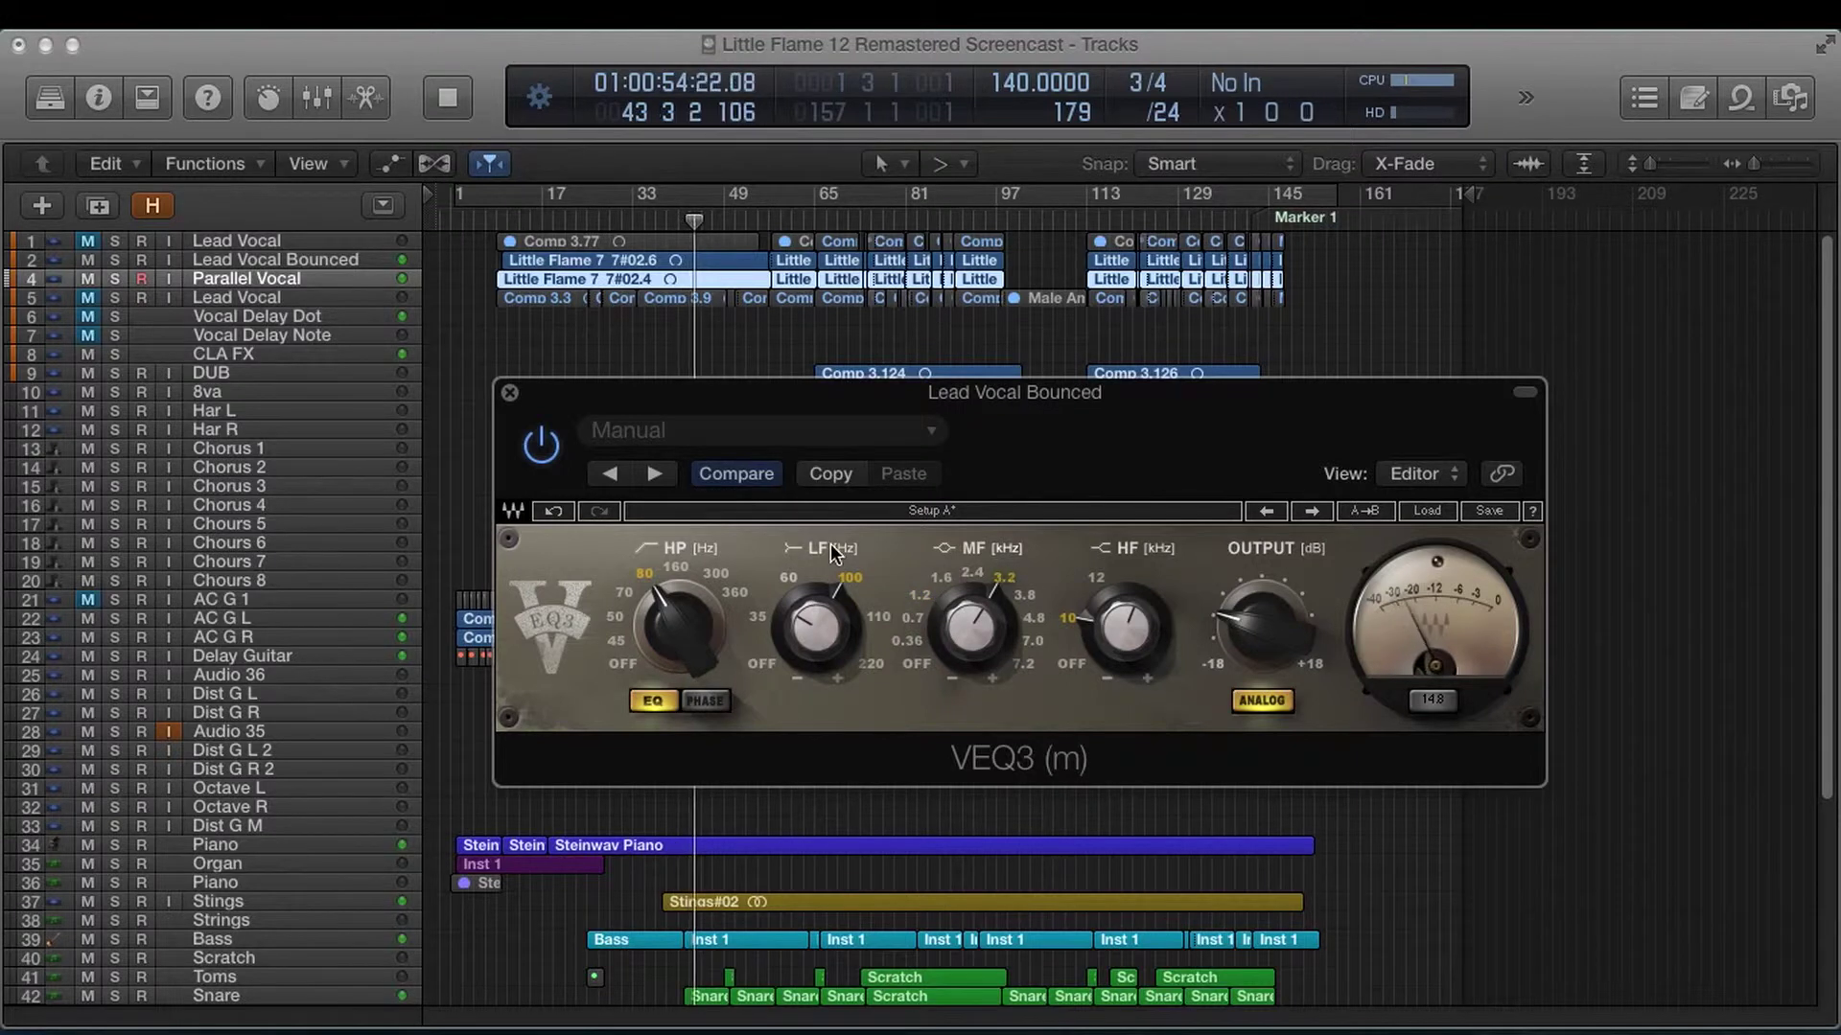
left_click(940, 581)
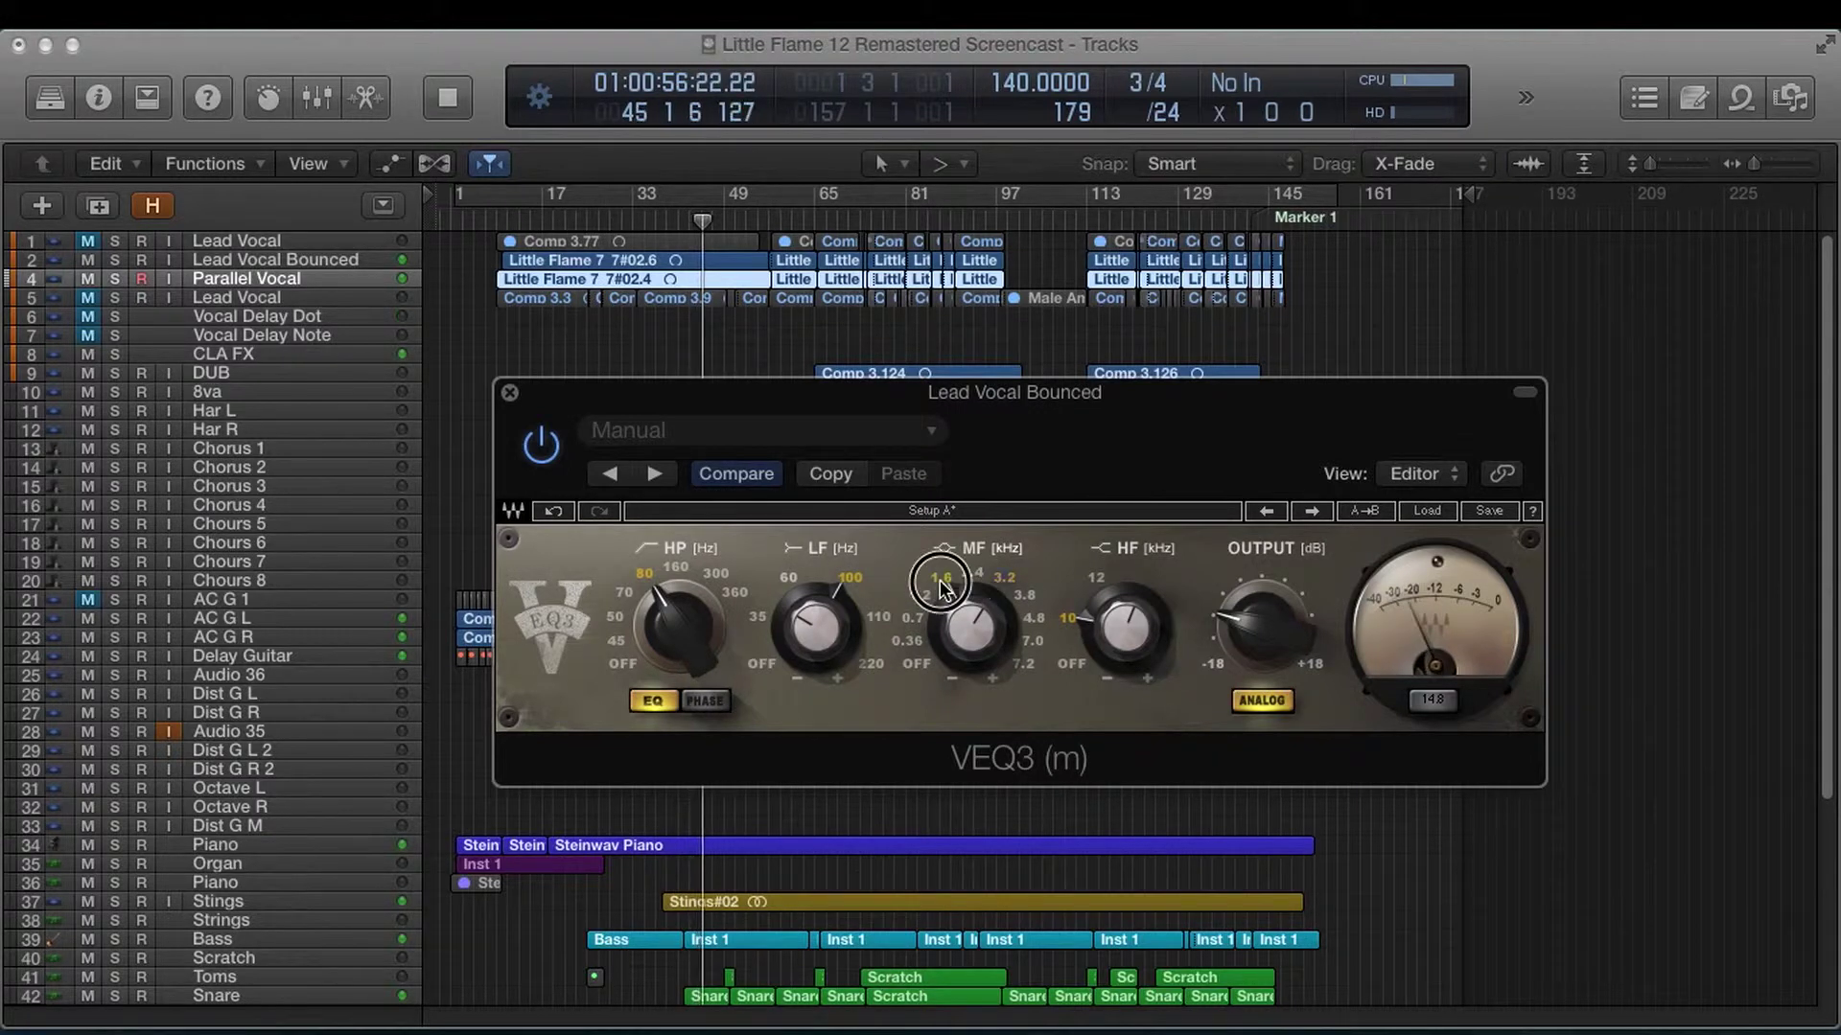
left_click(920, 594)
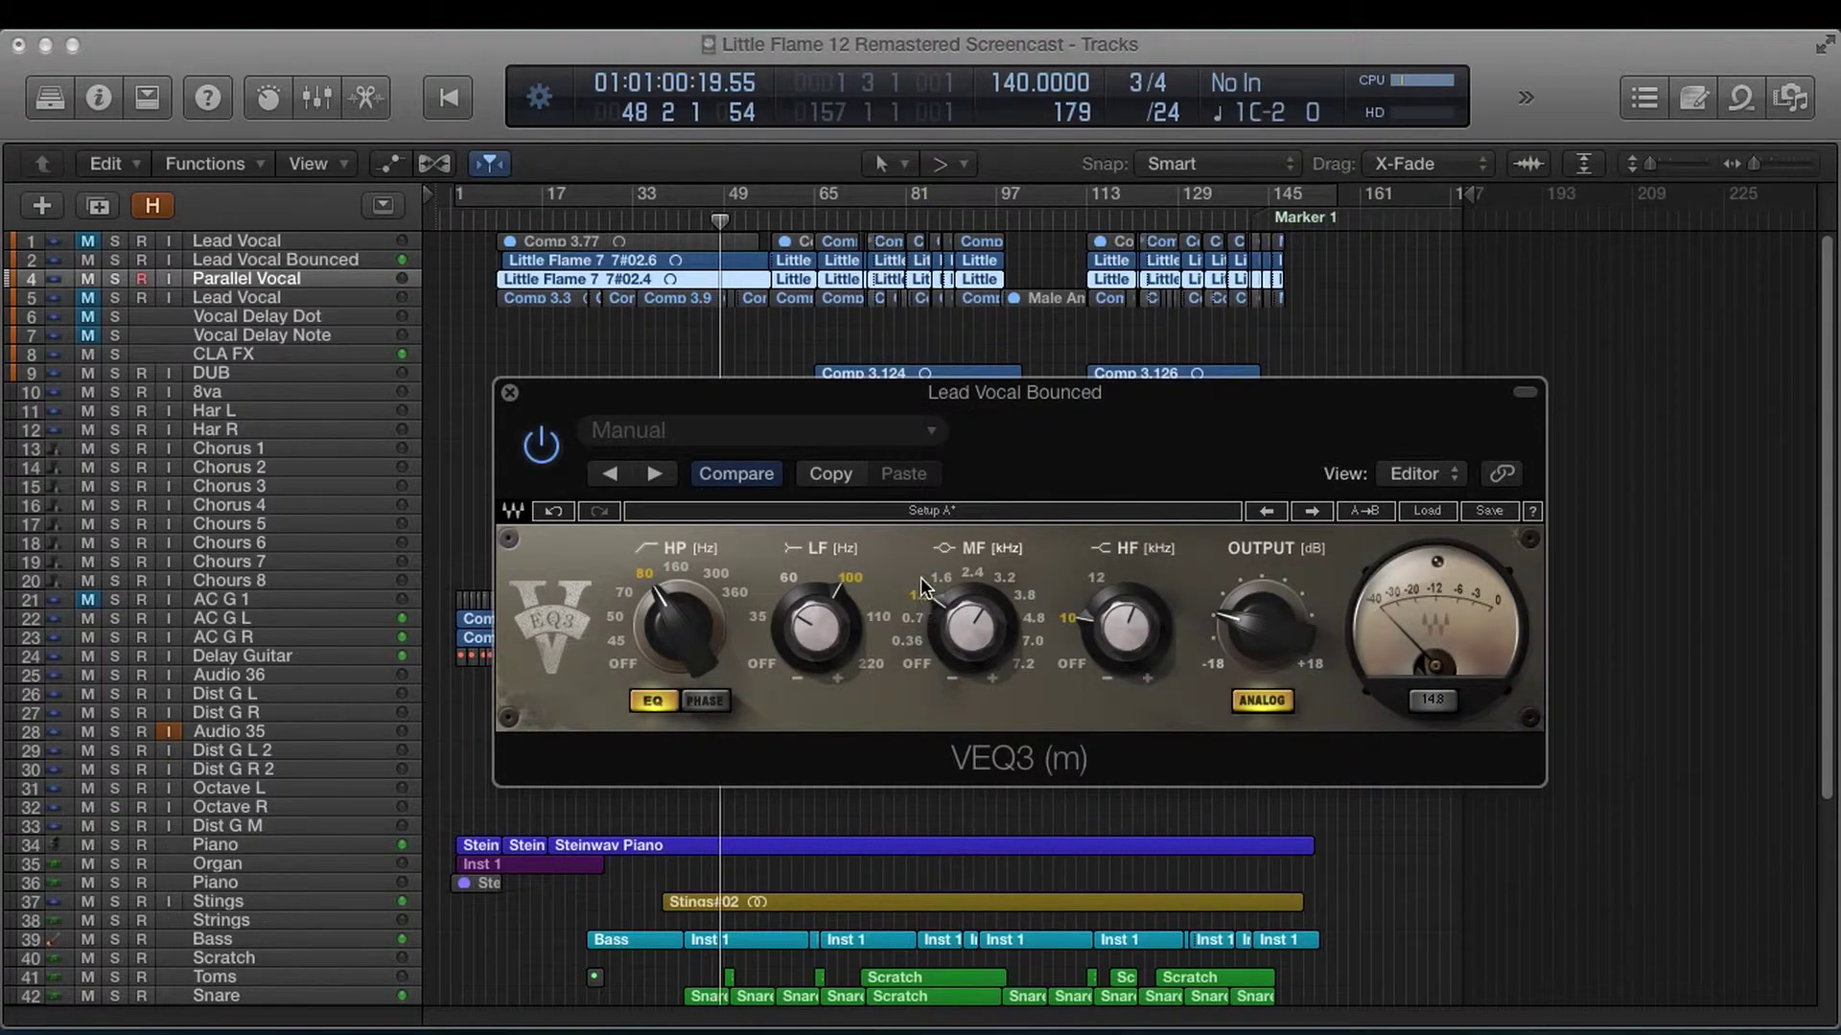
Step: Set the mid band back to 1.6 kHz and move the playhead to around bar 30
left_click(940, 577)
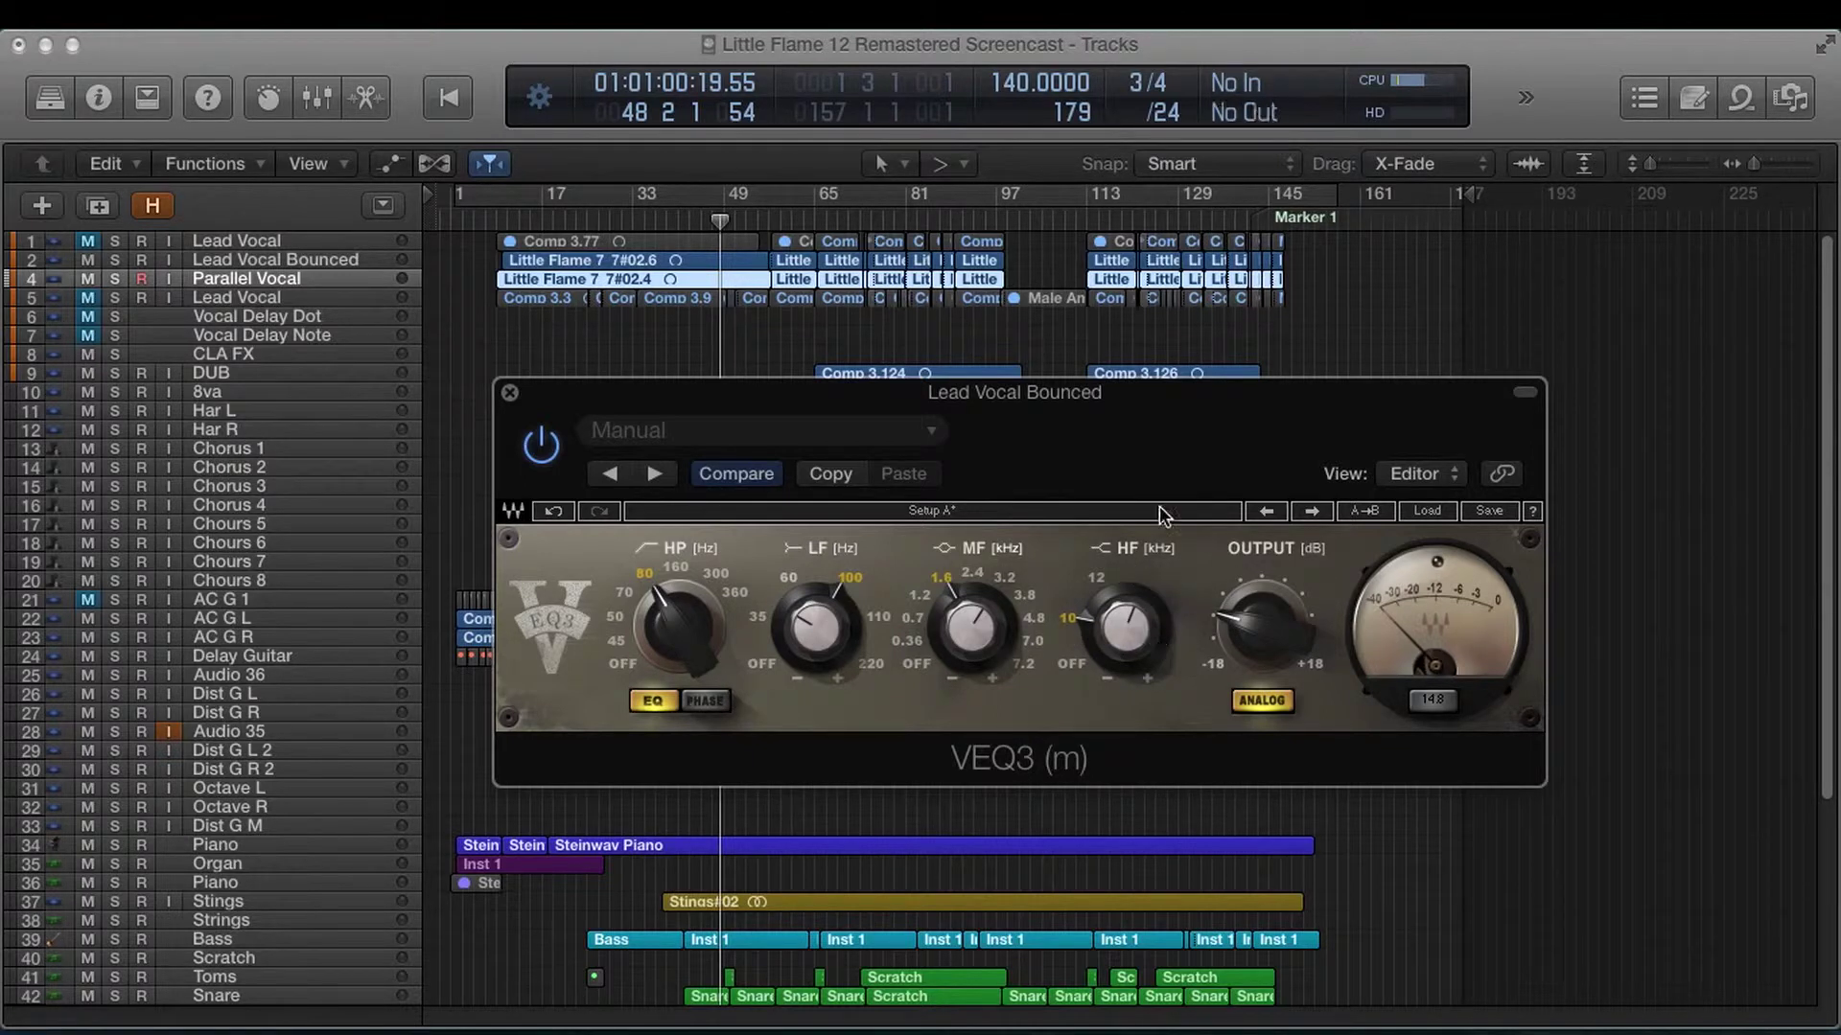
mouse_move(1127, 688)
mouse_move(1126, 652)
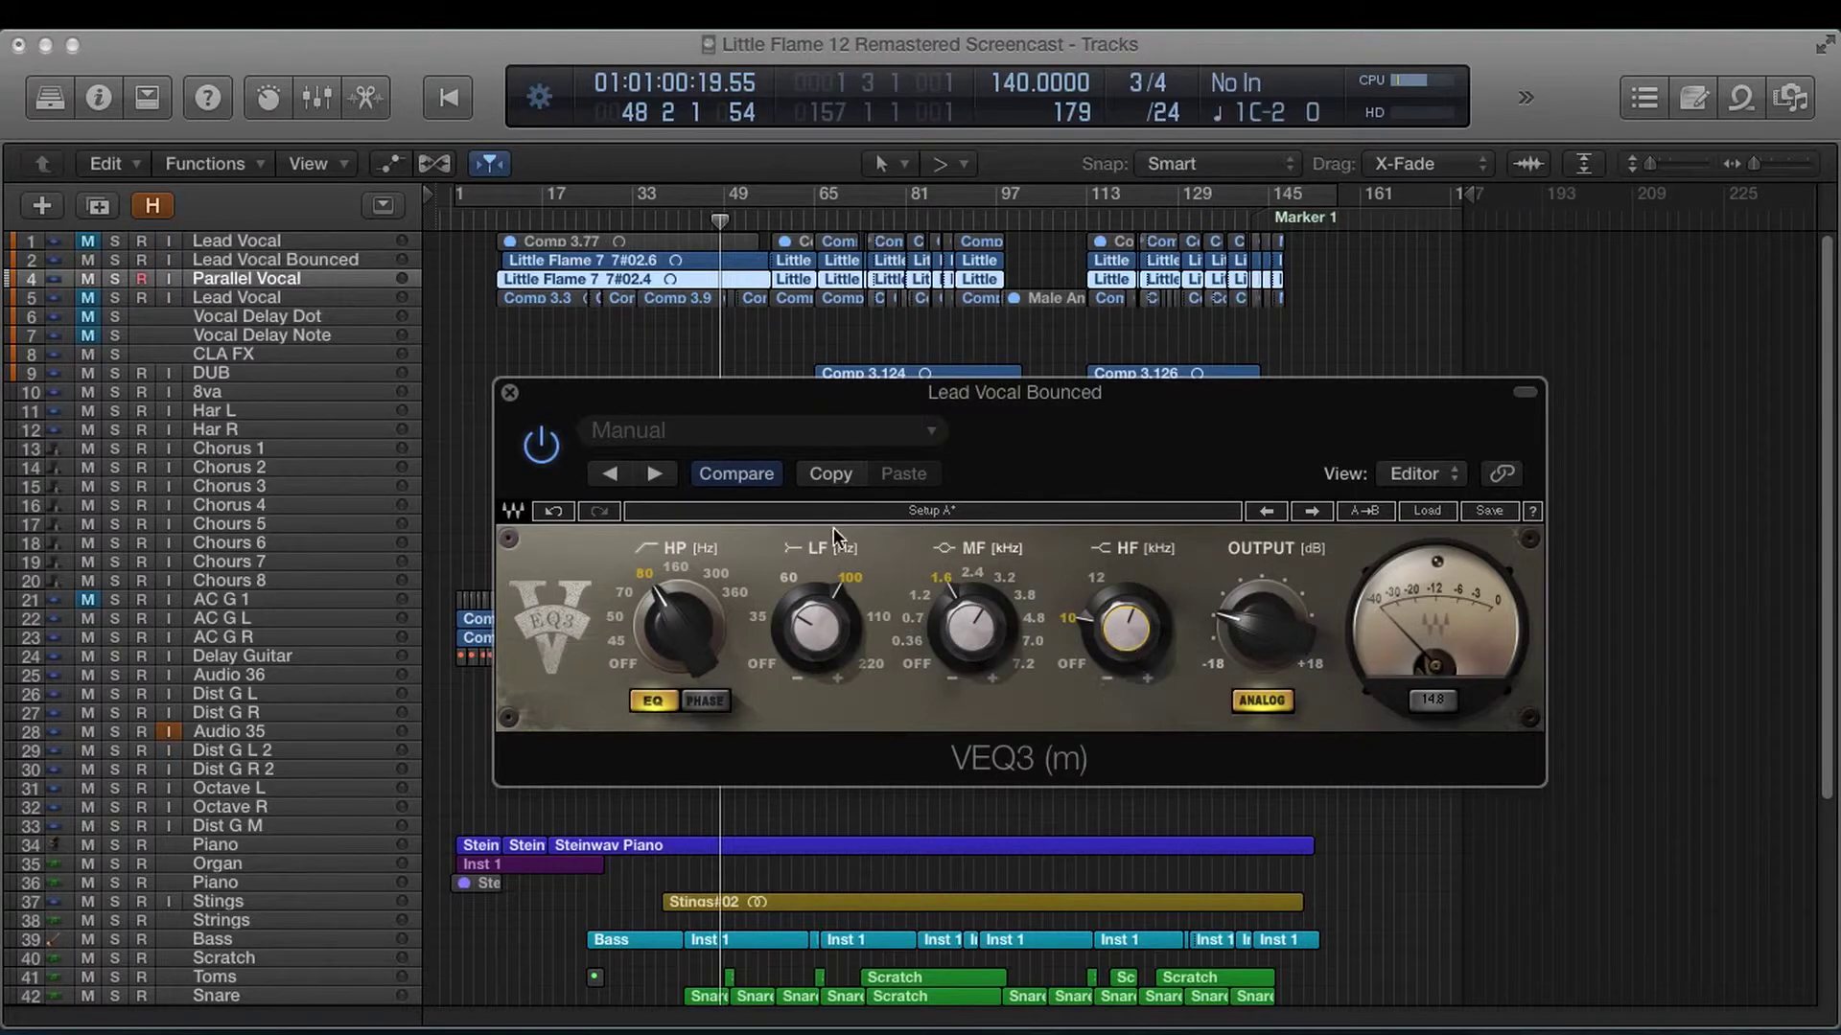
left_click(615, 221)
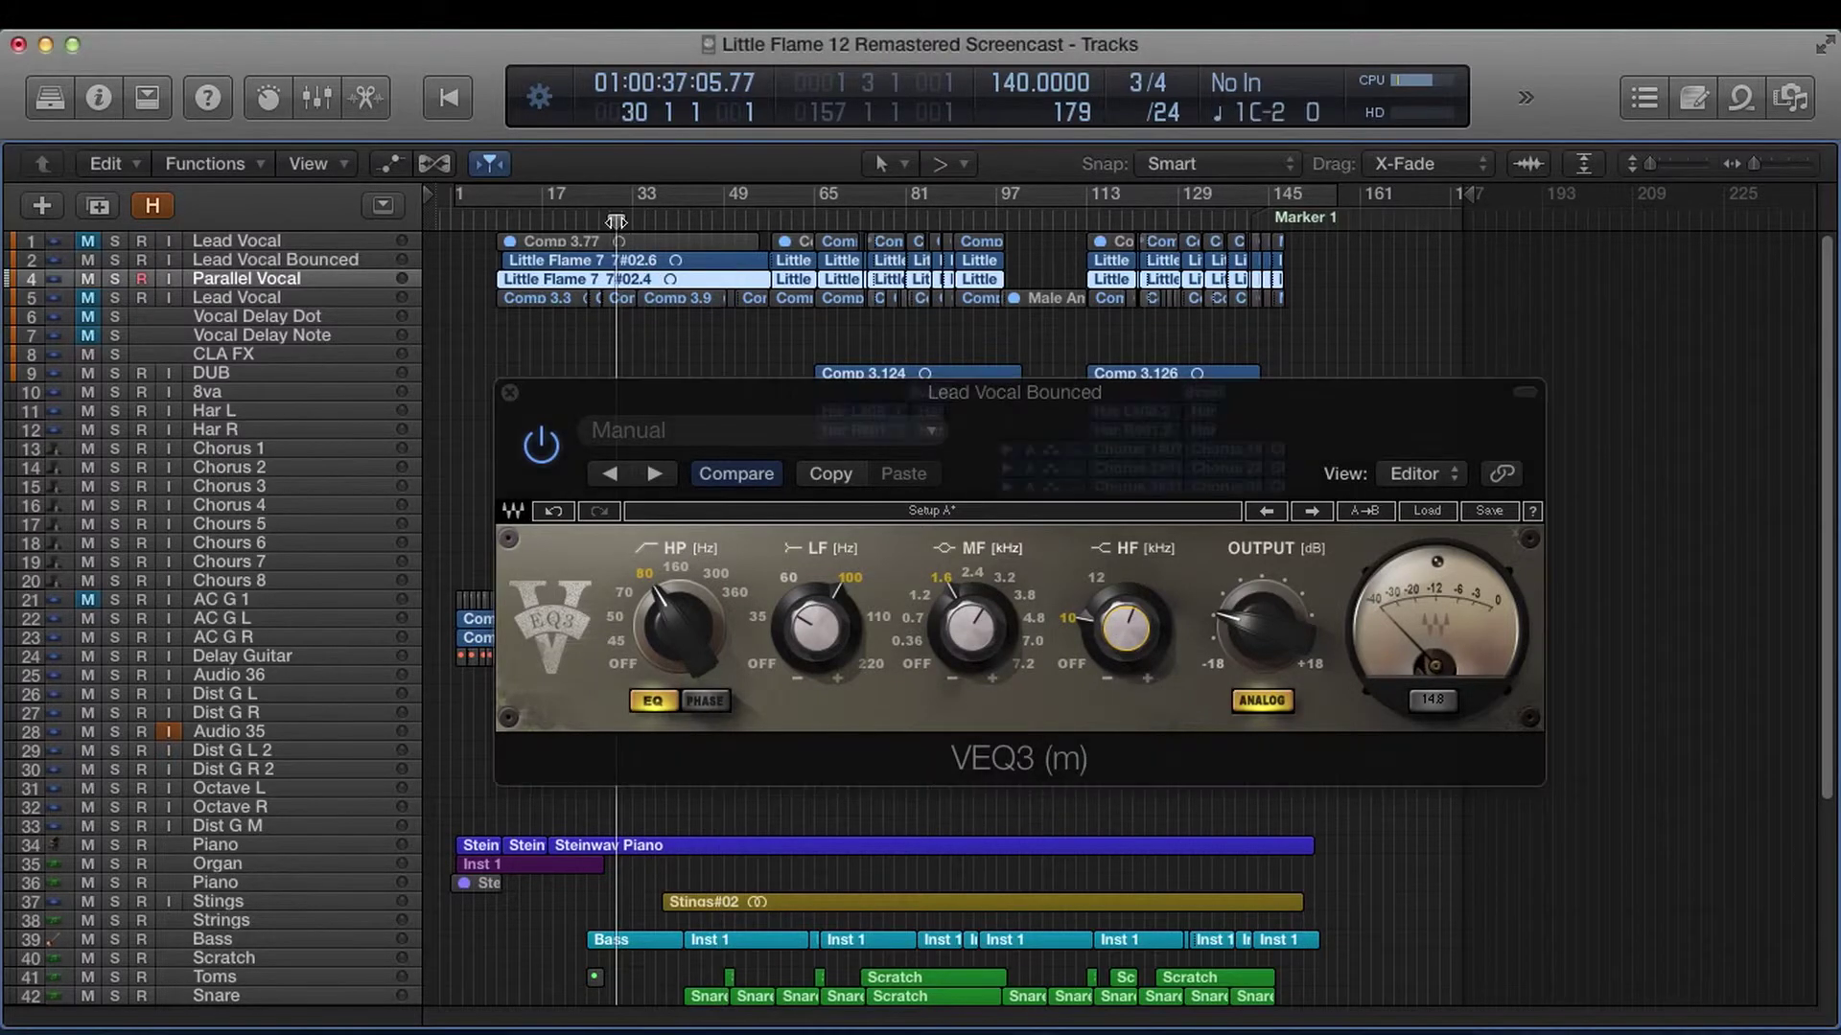
Step: During playback, try the high shelf off, at 10 kHz and at 12 kHz, ending on 10 kHz
key("space")
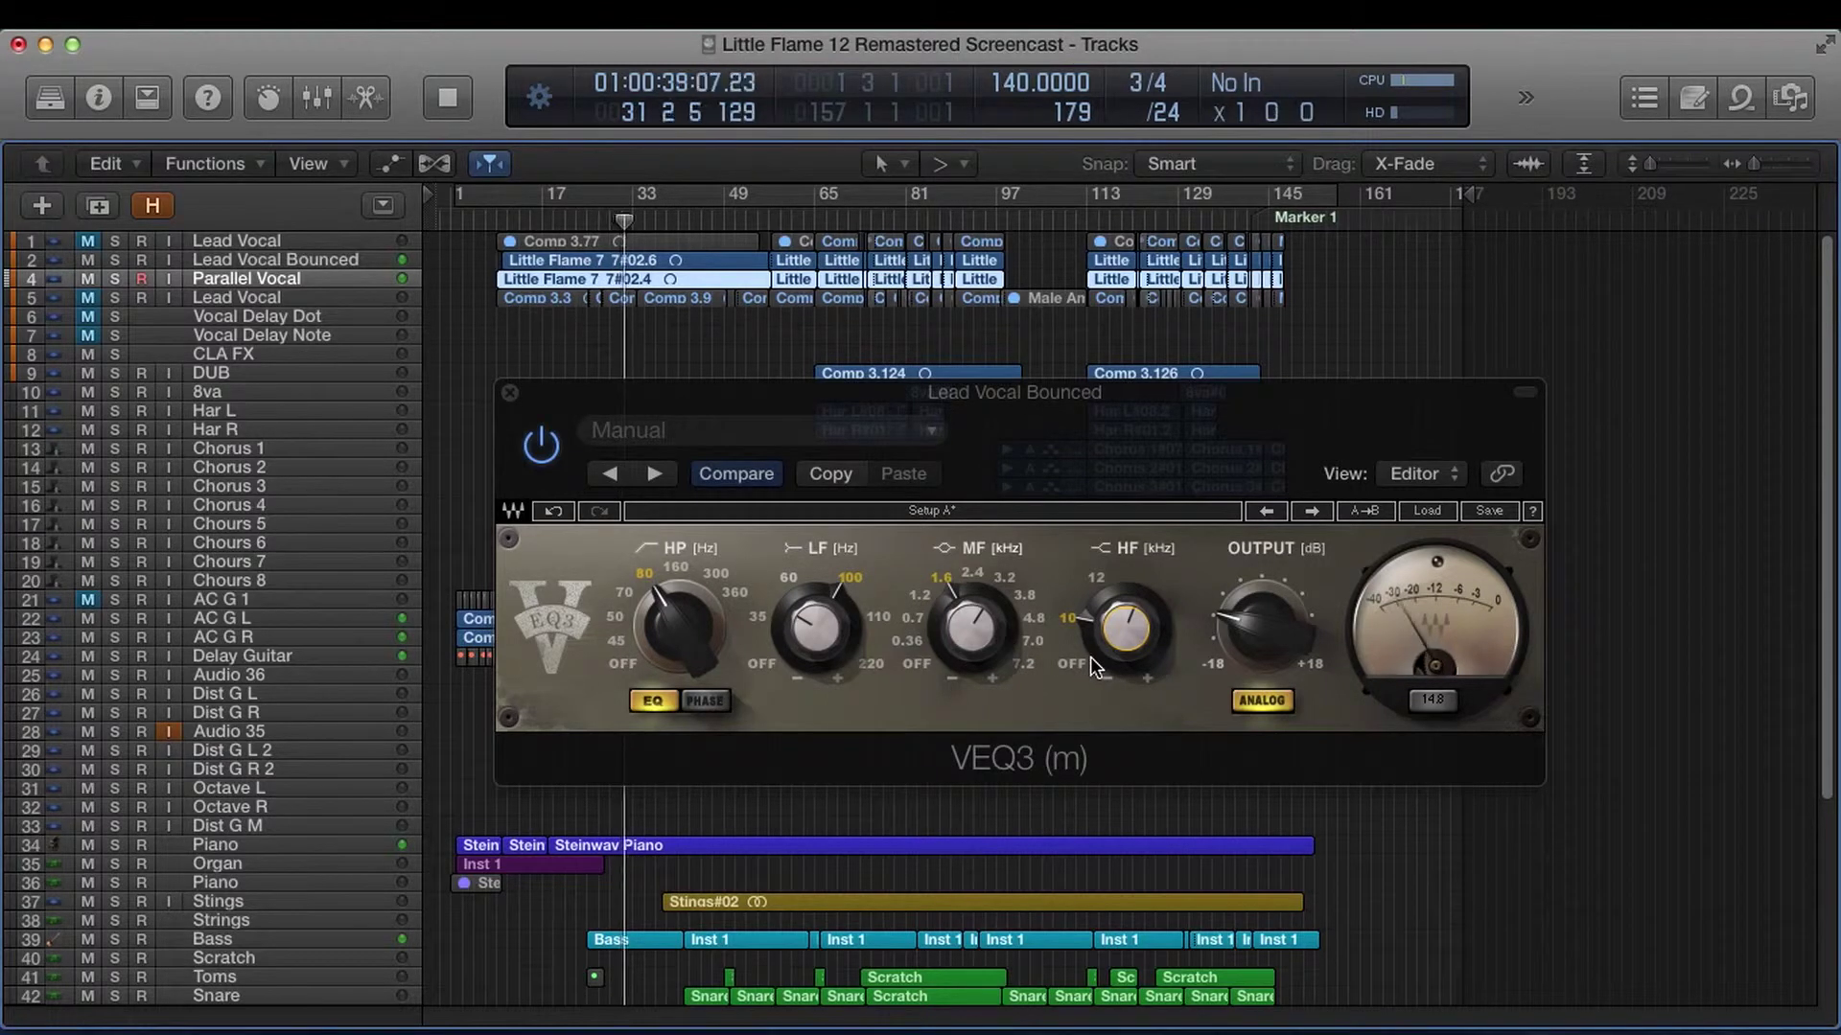
left_click(1079, 660)
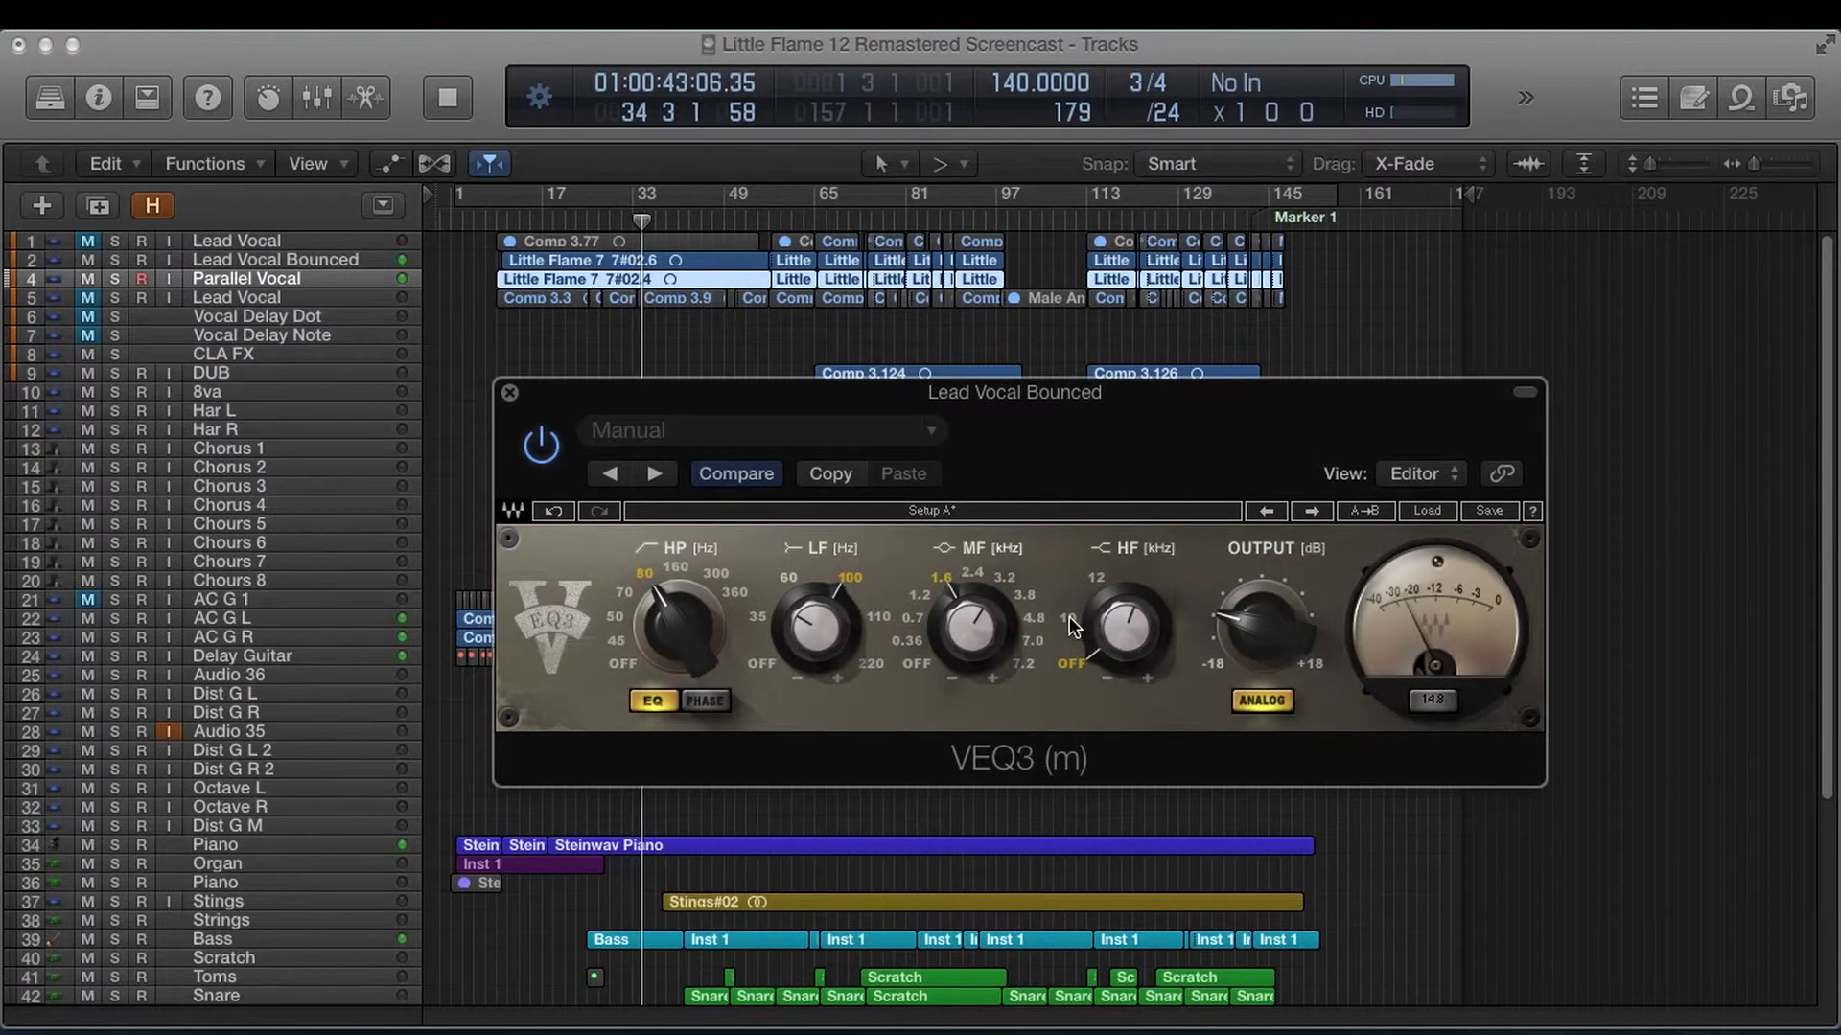
left_click(1067, 617)
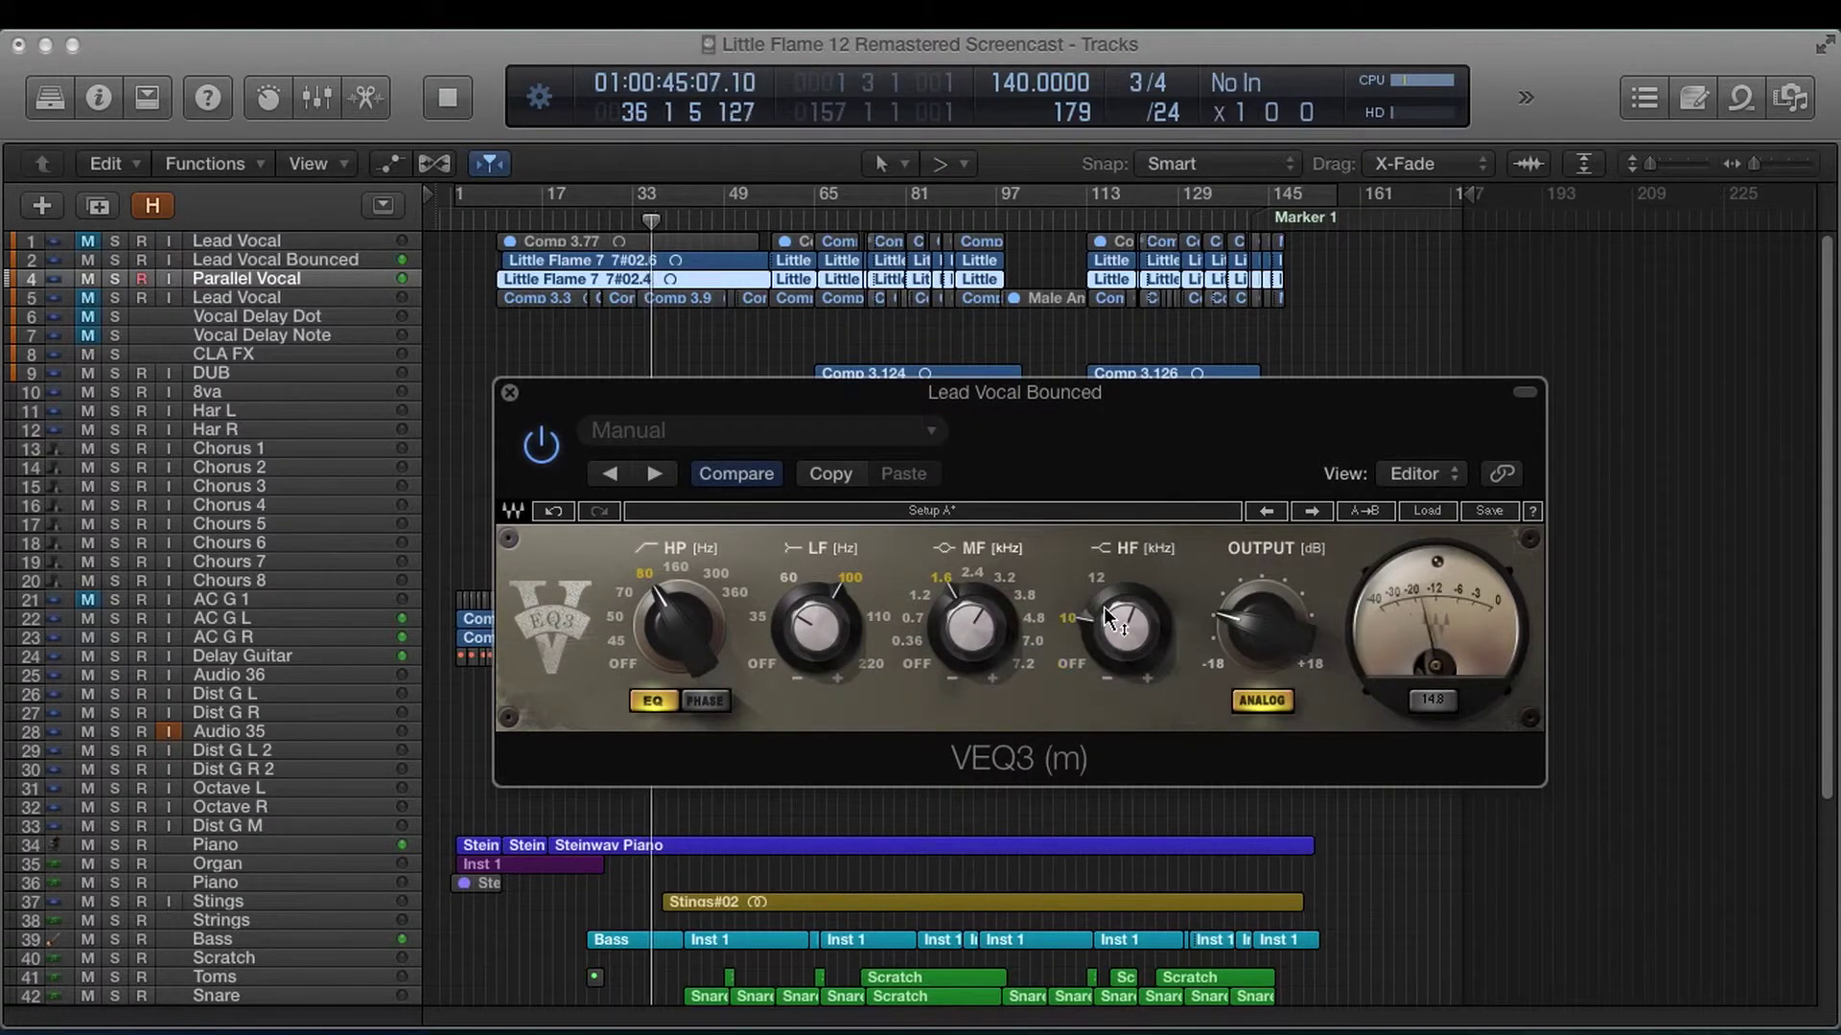
left_click(1097, 579)
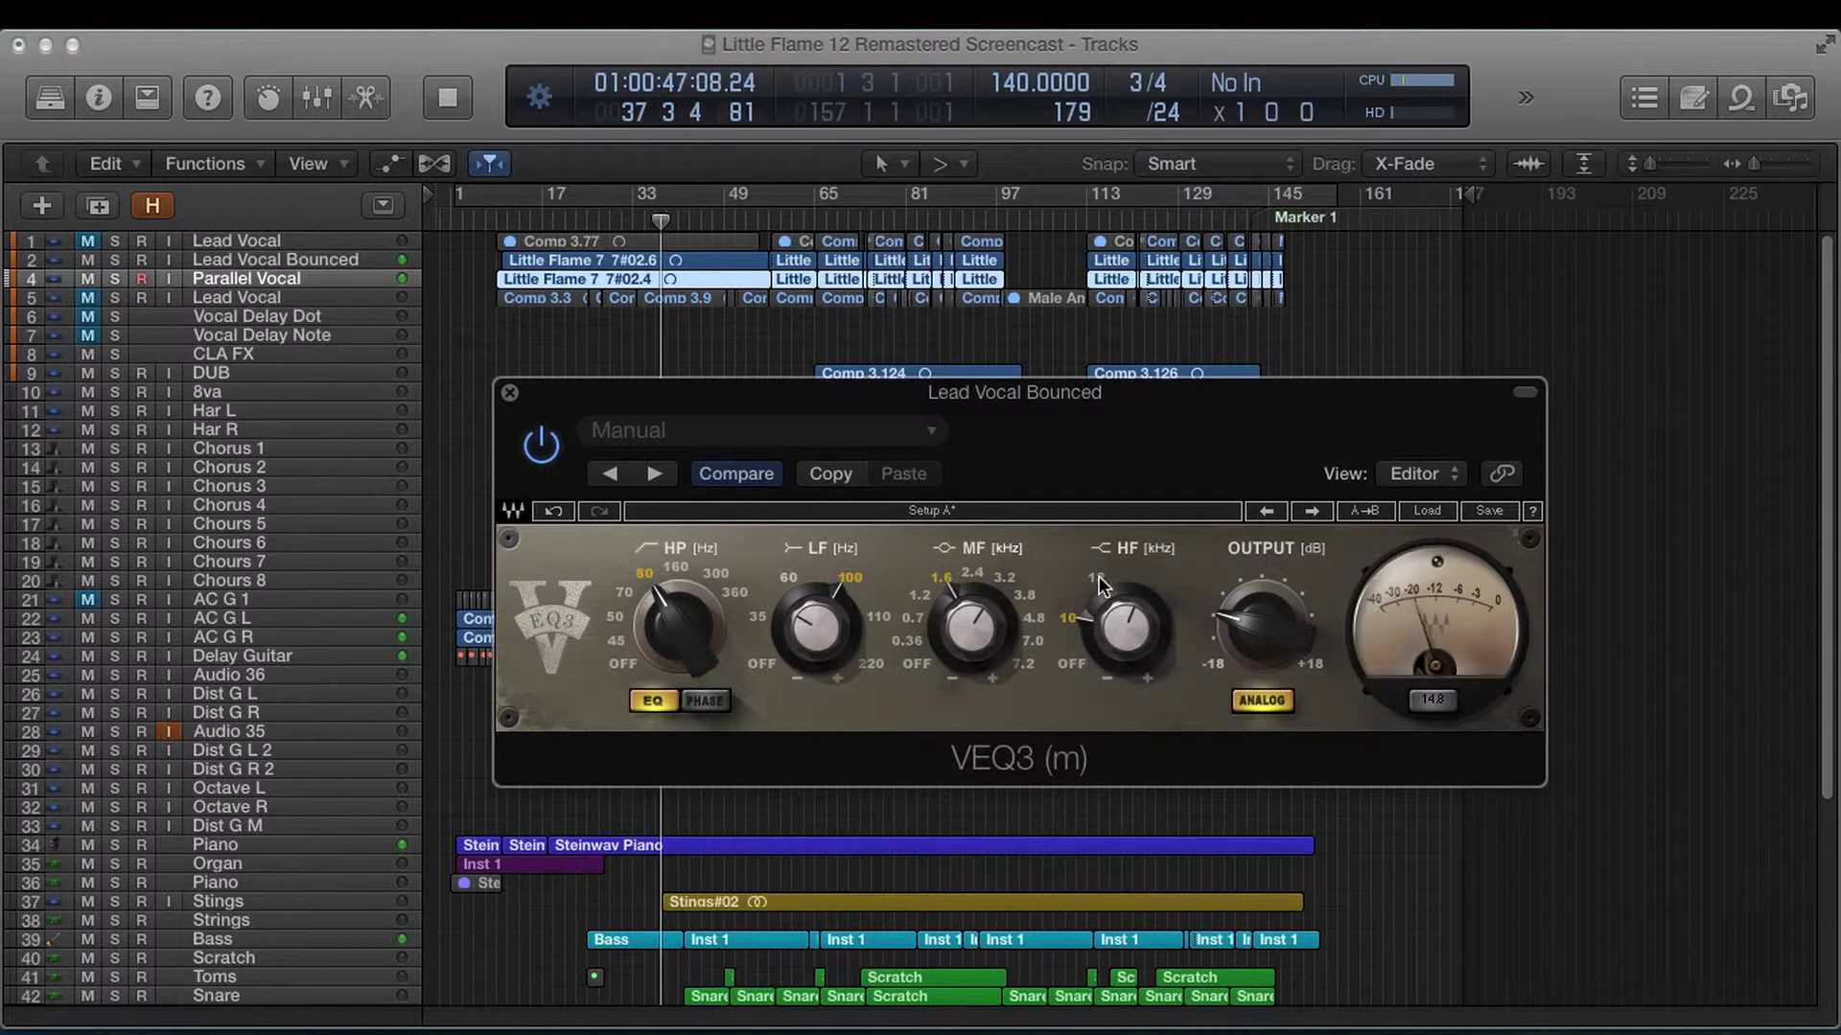
left_click(1072, 612)
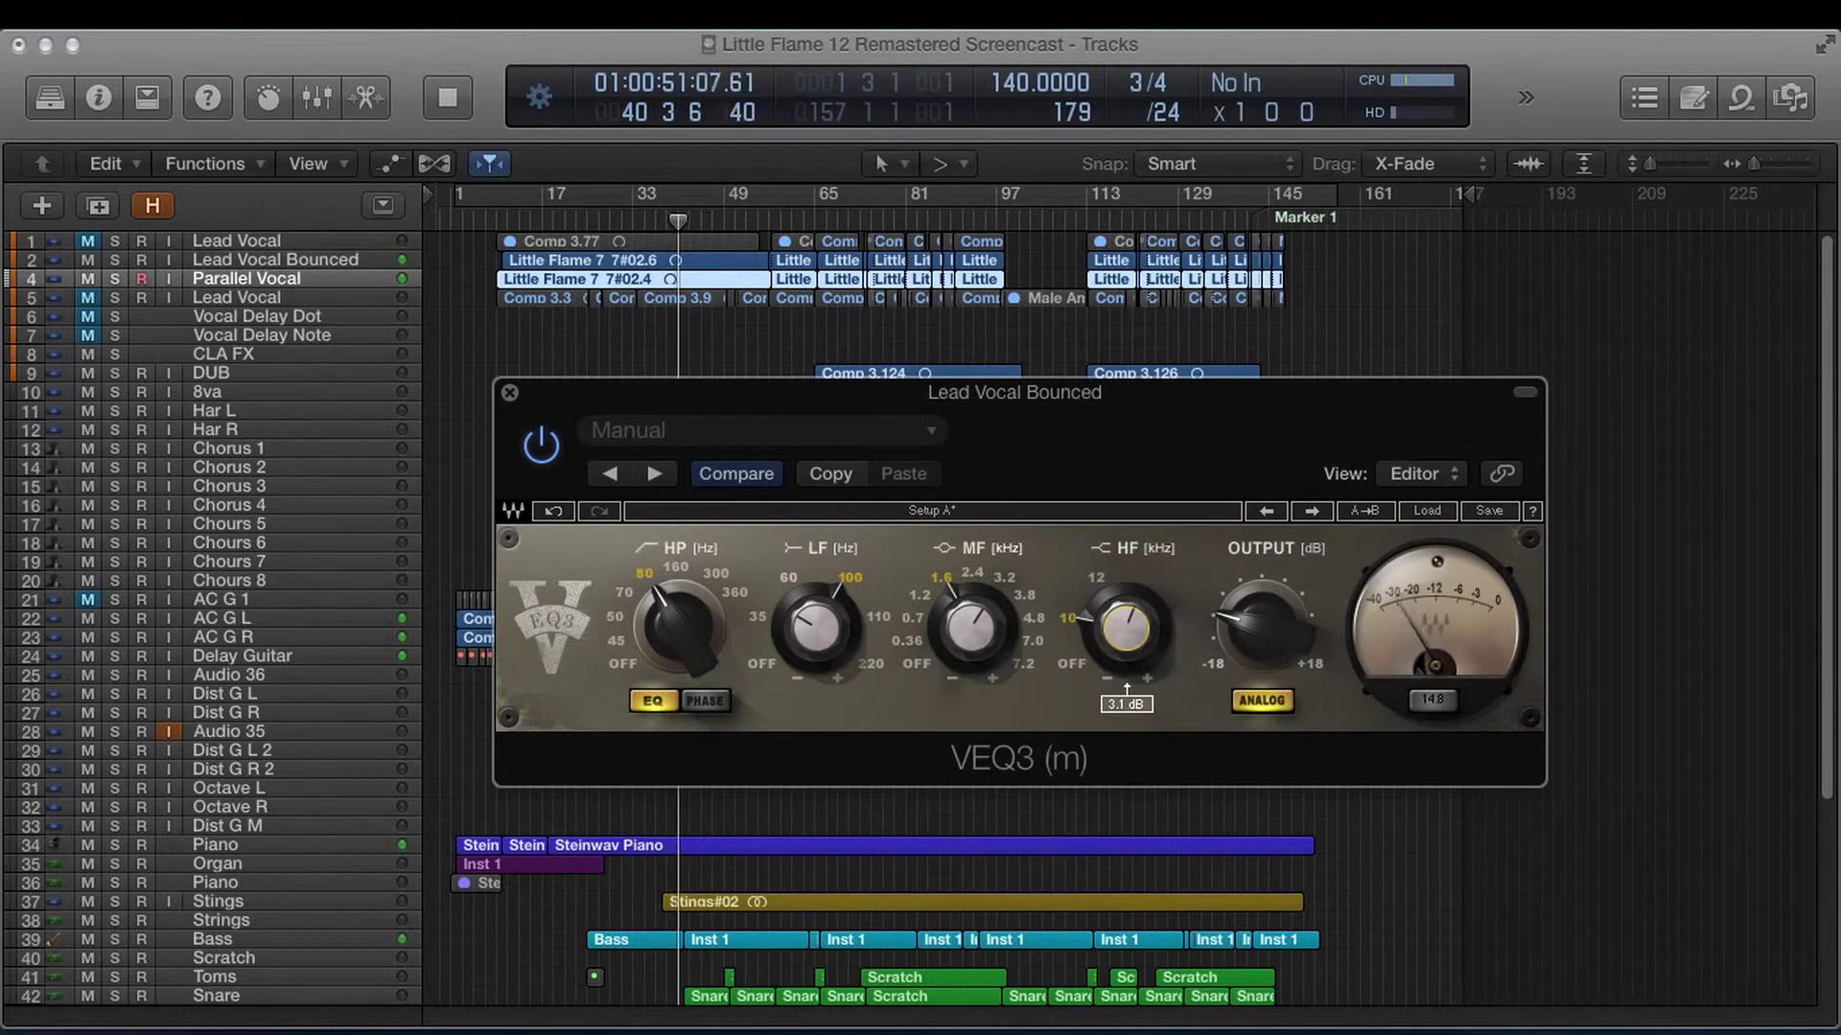
Step: Boost the 10 kHz high shelf, then ease it back to about 4 dB
left_click_drag(1131, 632, 1132, 604)
left_click_drag(1127, 687, 1126, 688)
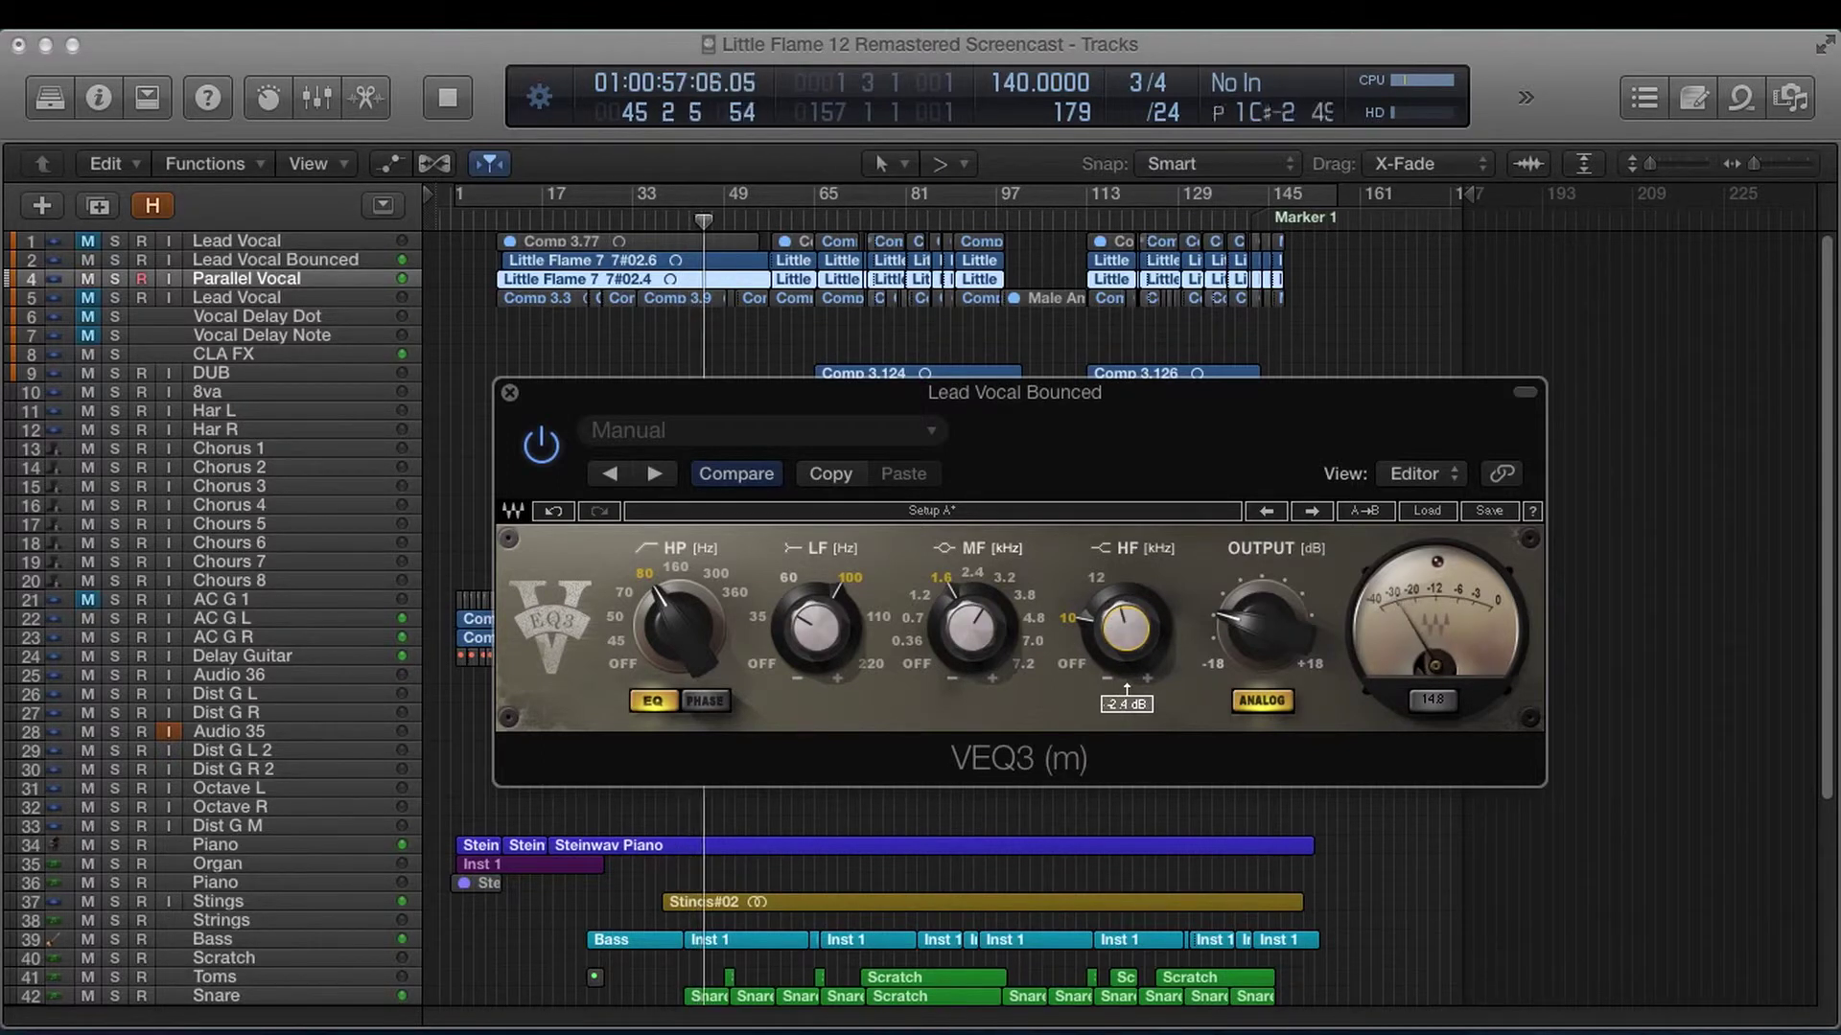
left_click_drag(1126, 688, 1126, 688)
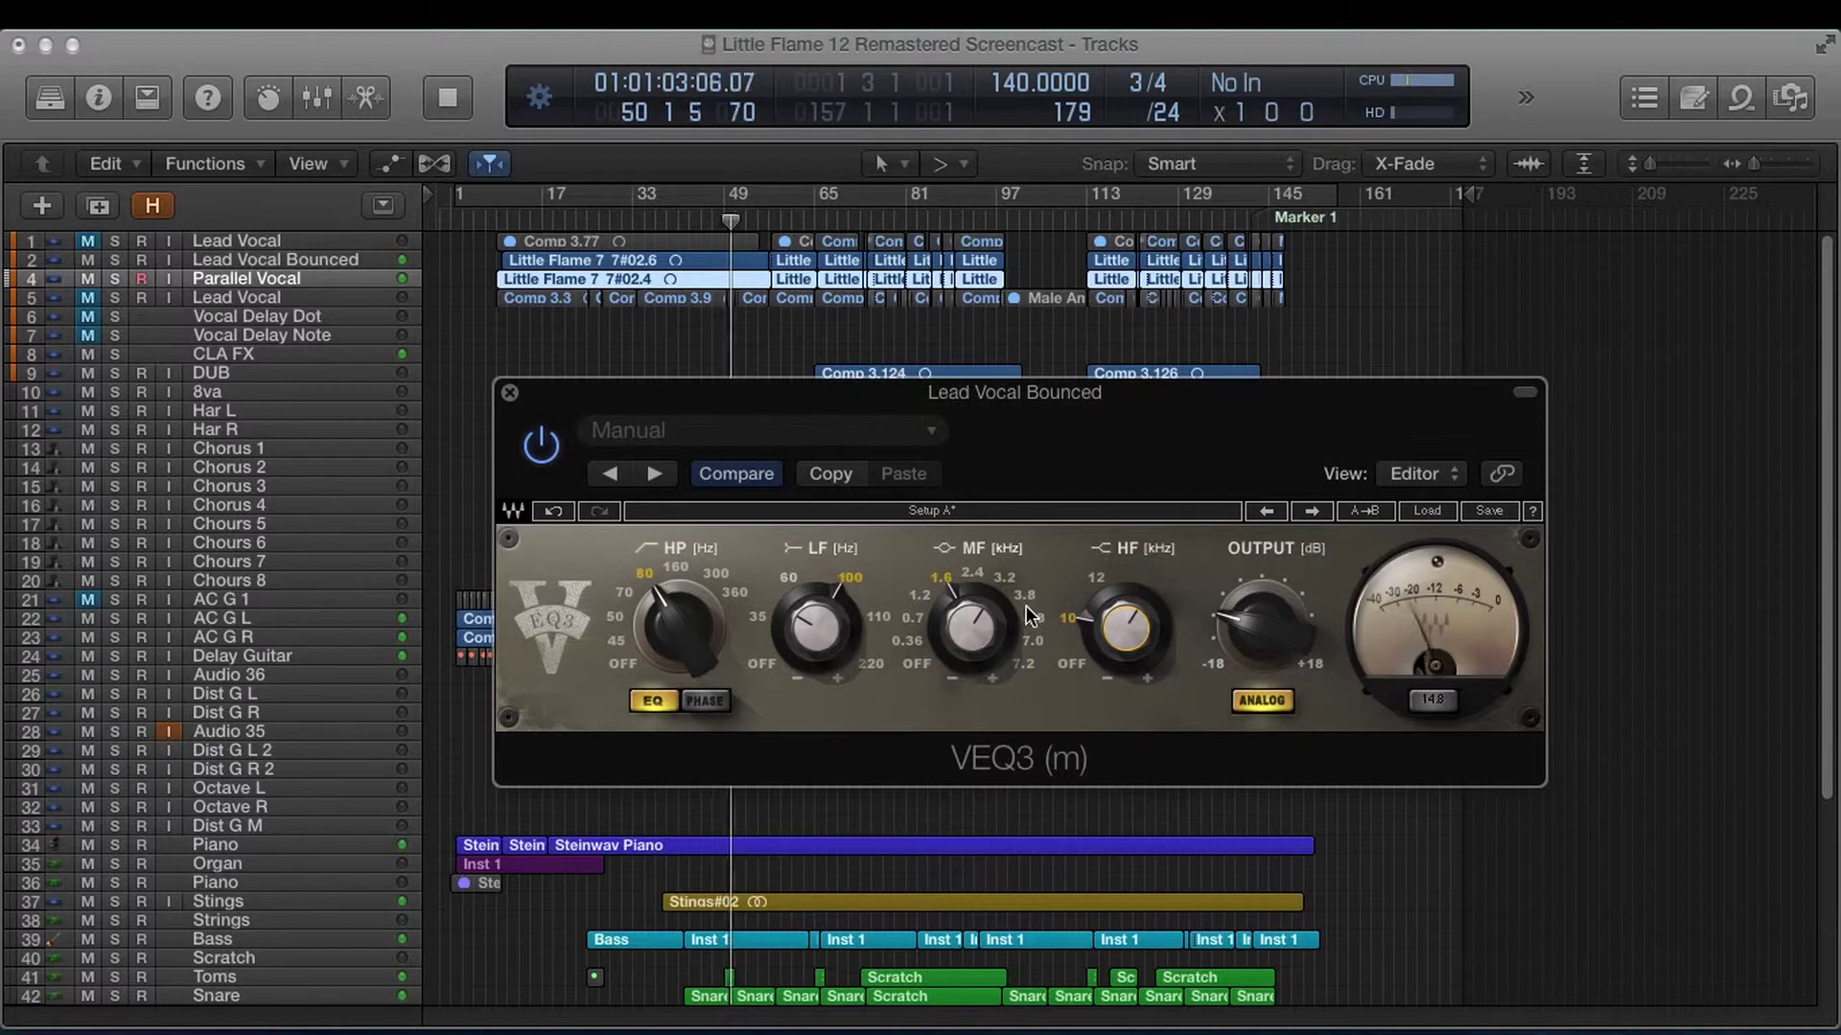
Step: Stop playback and toggle ANALOG modelling off and back on to compare
key("space")
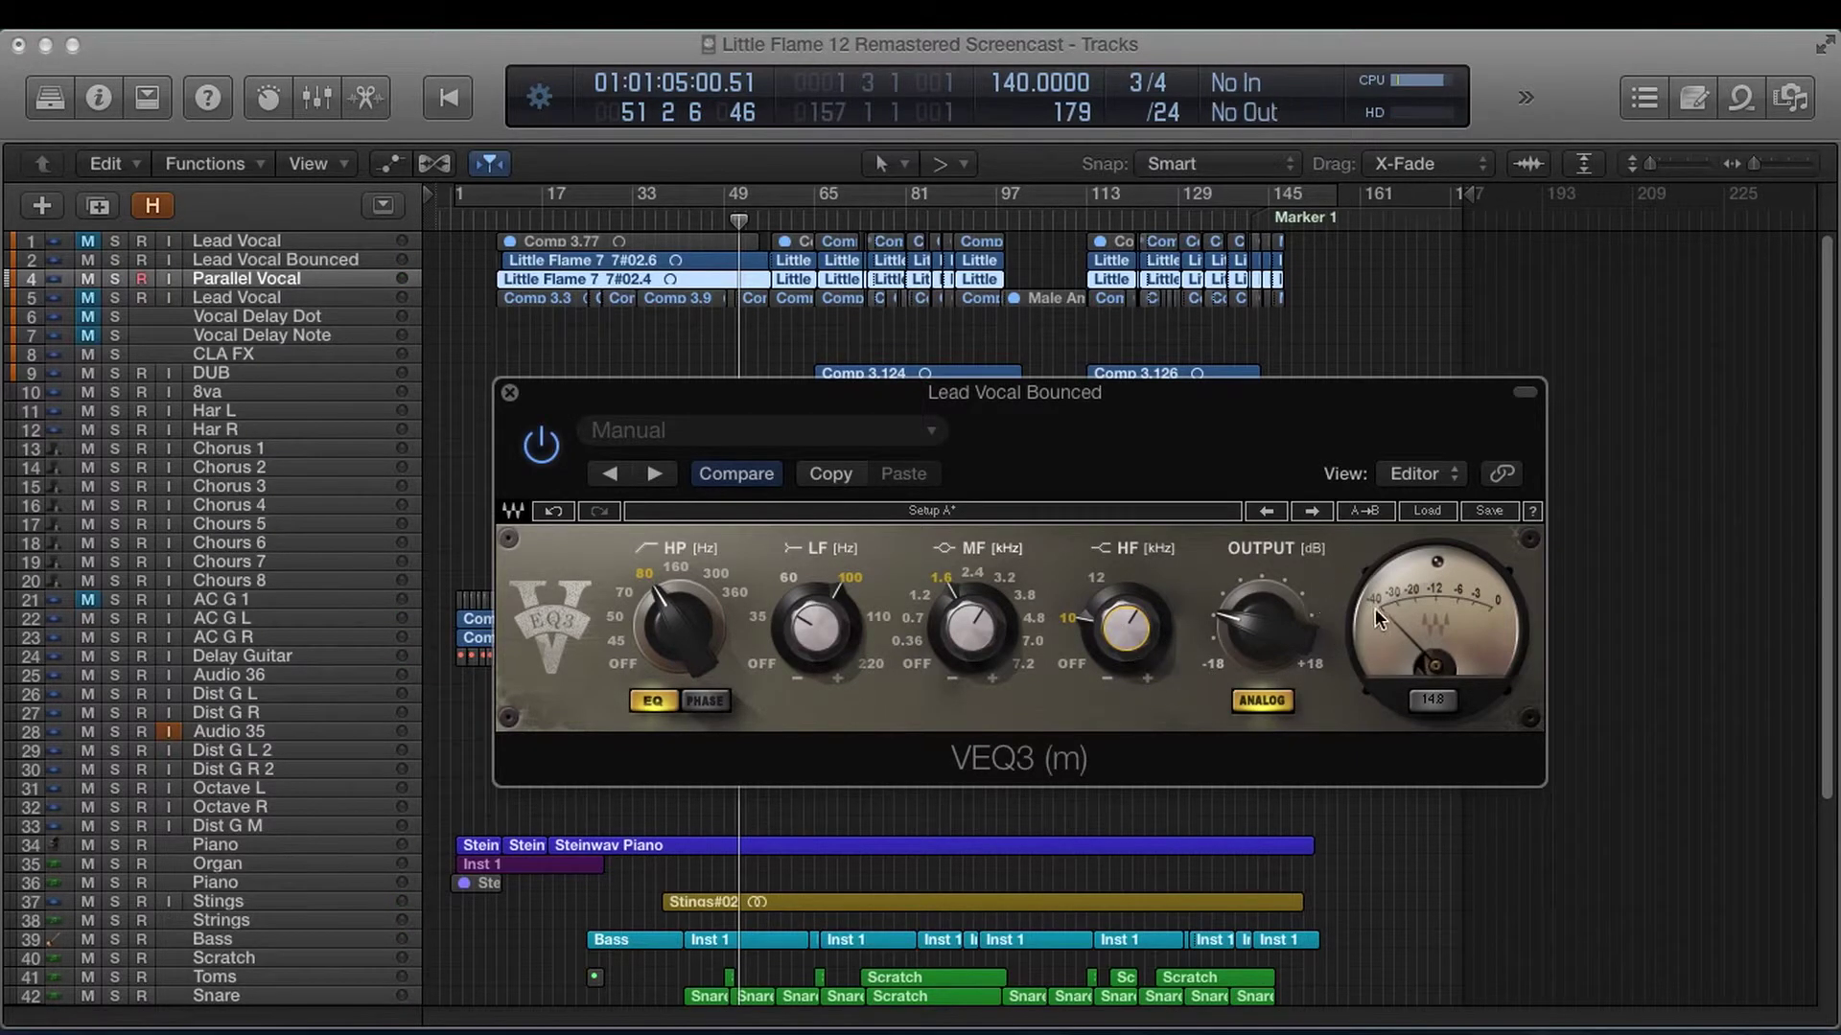
left_click(1250, 701)
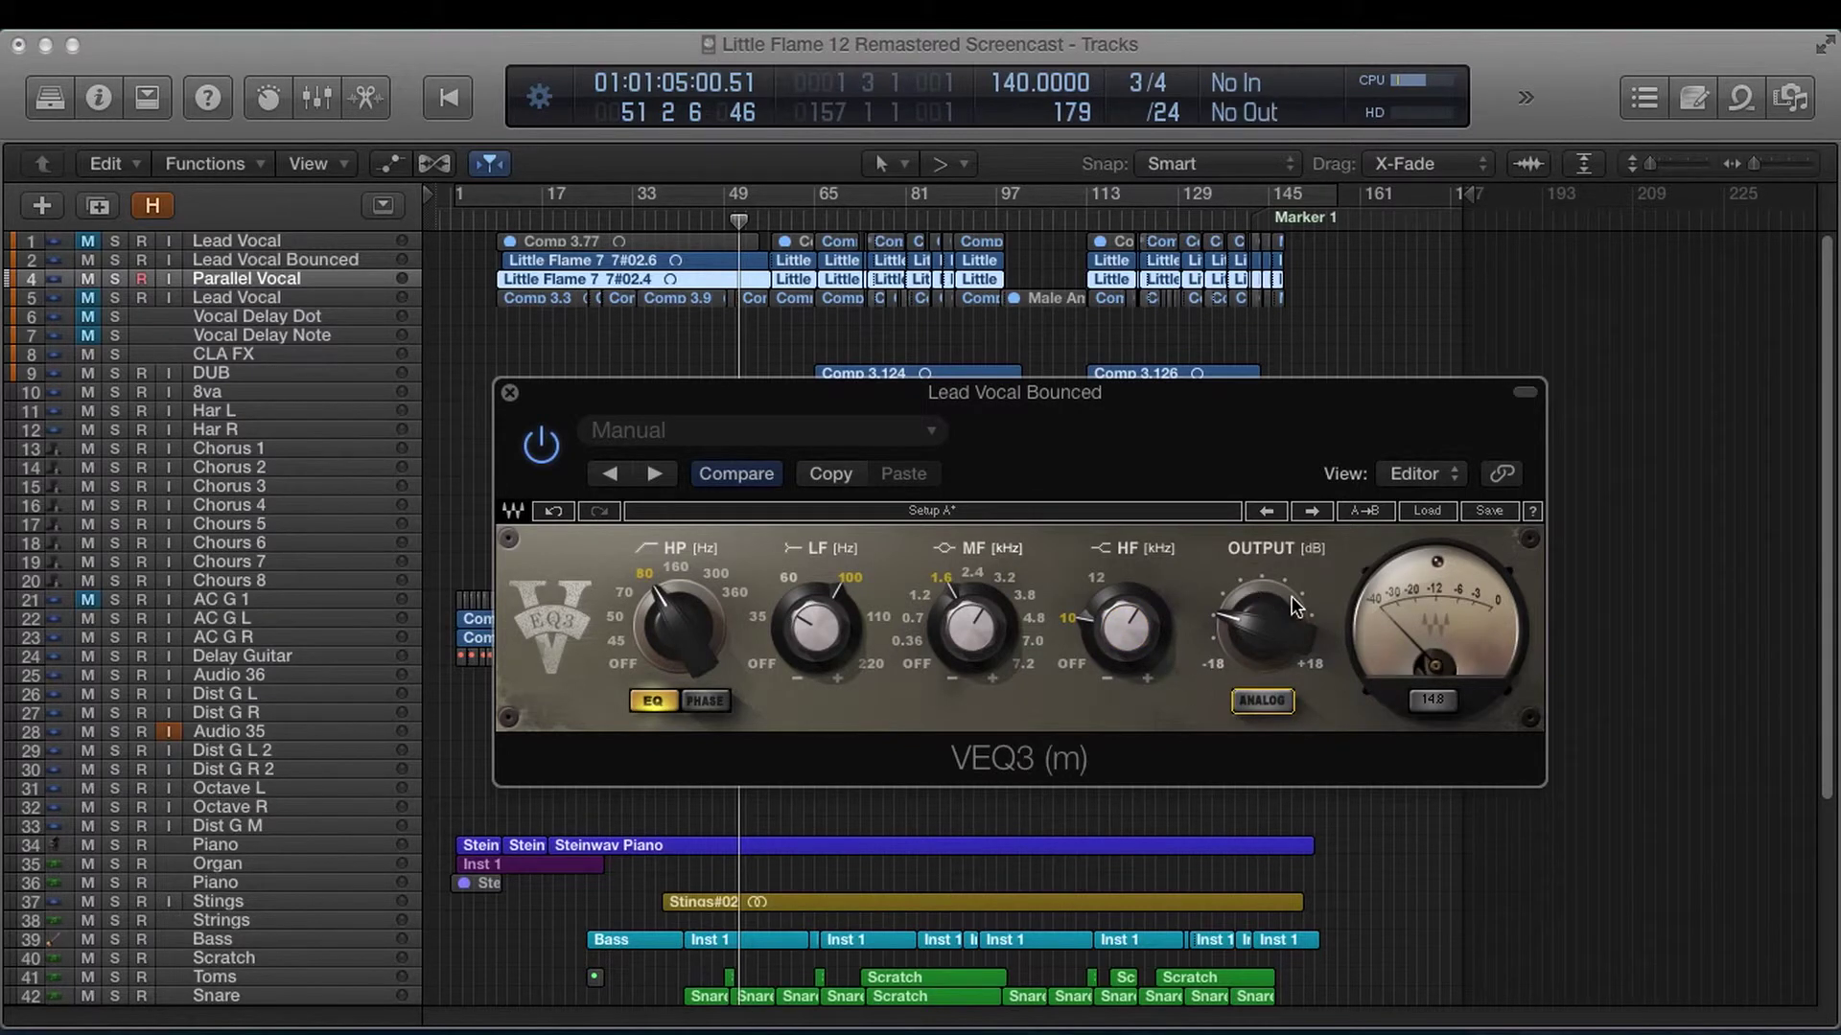
left_click(1257, 700)
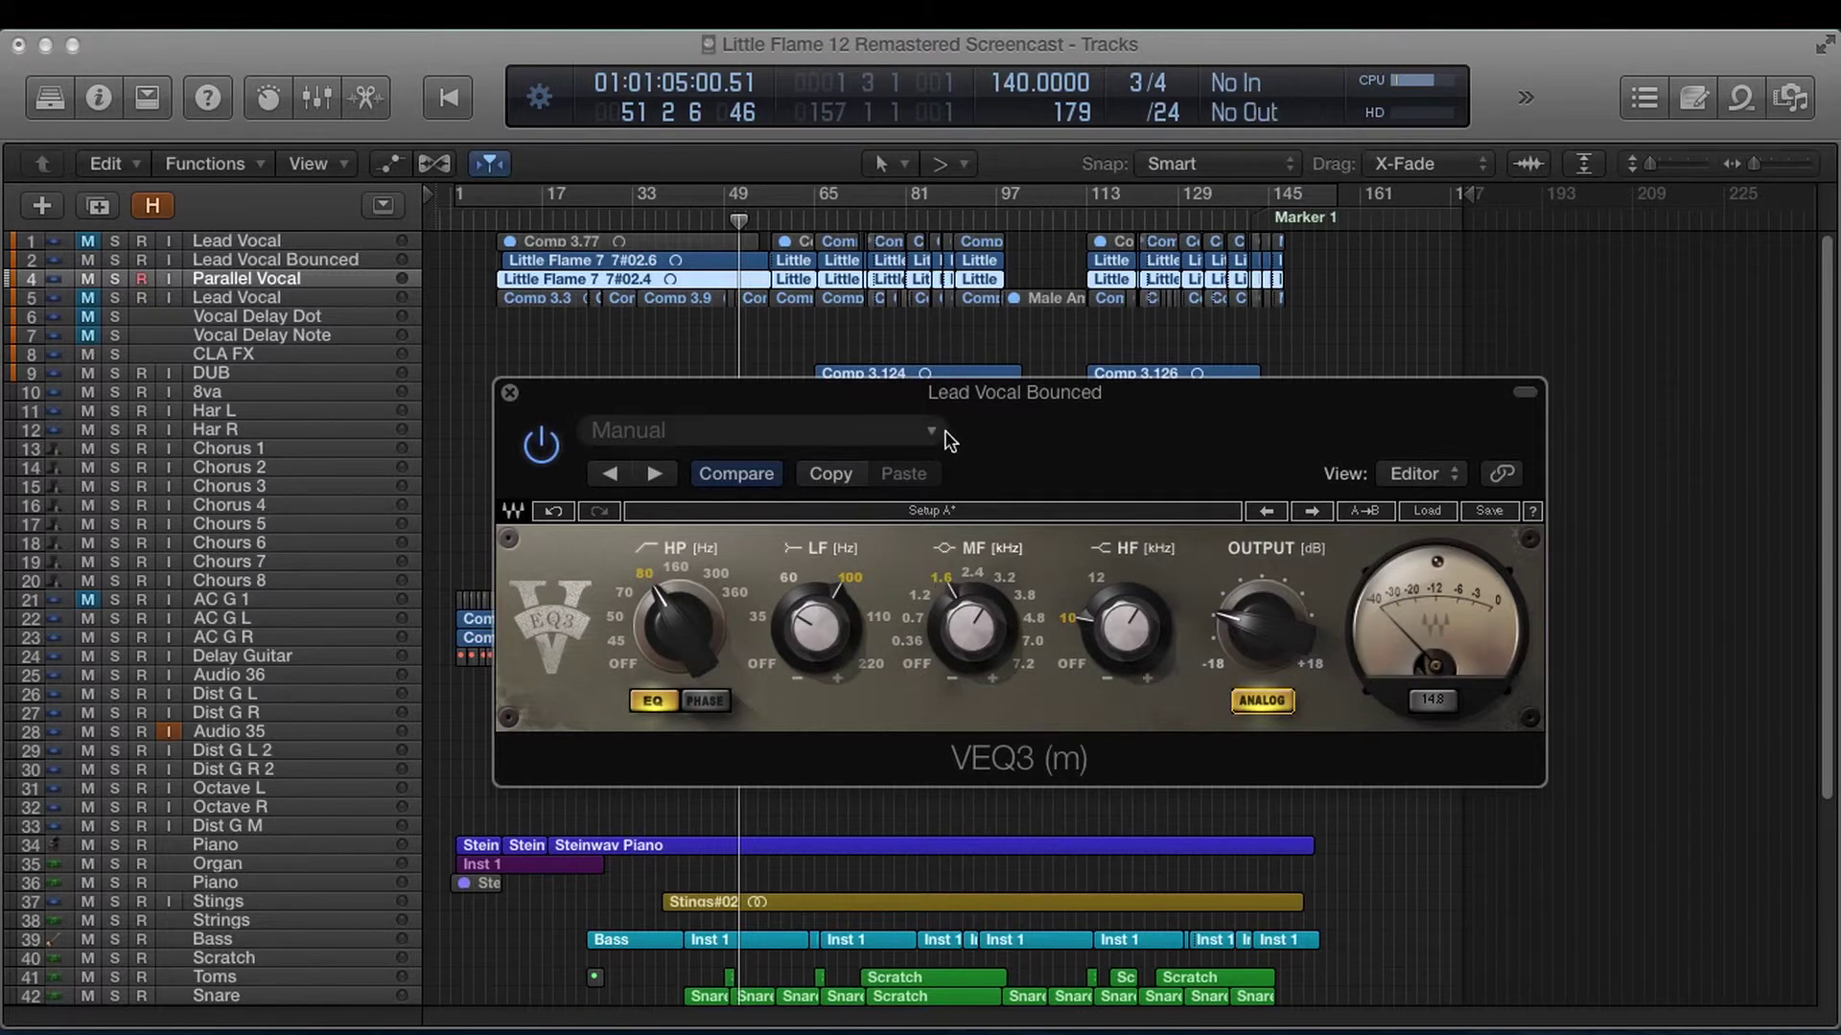
left_click_drag(945, 394, 924, 395)
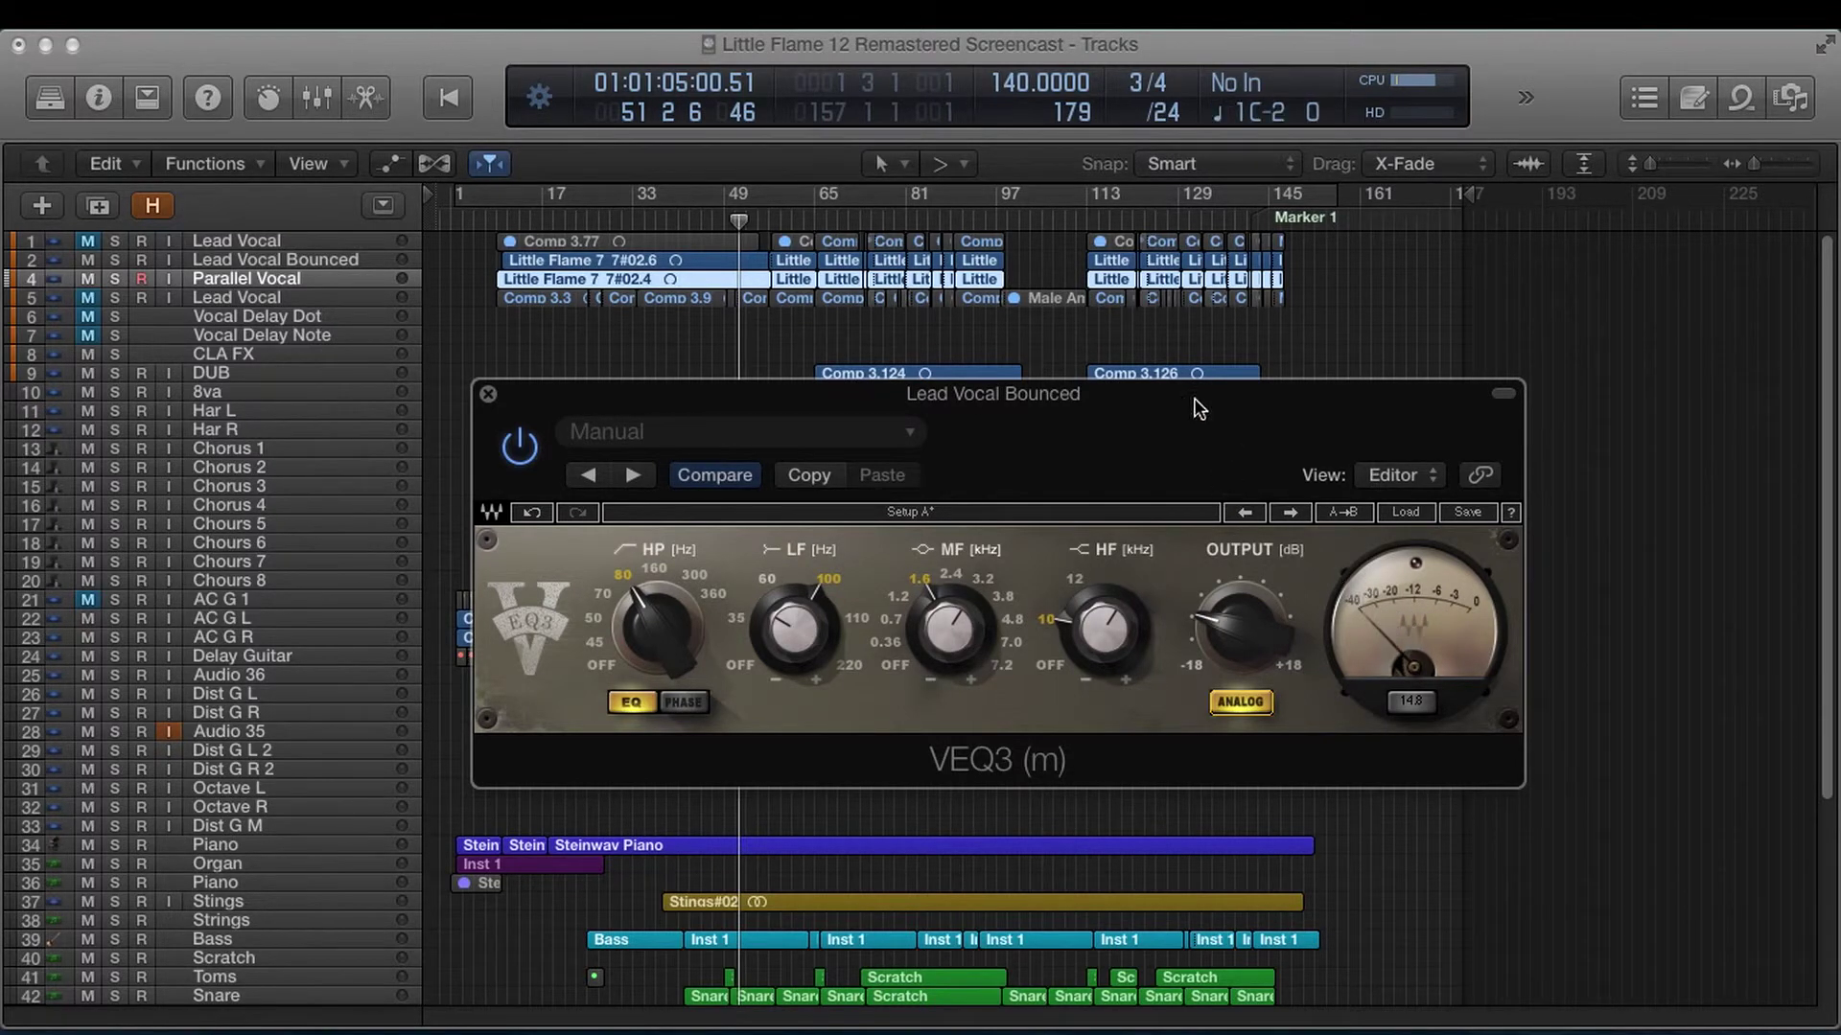
Step: Drag the VEQ3 window up and to the left over the tracks
left_click_drag(1183, 399, 1010, 379)
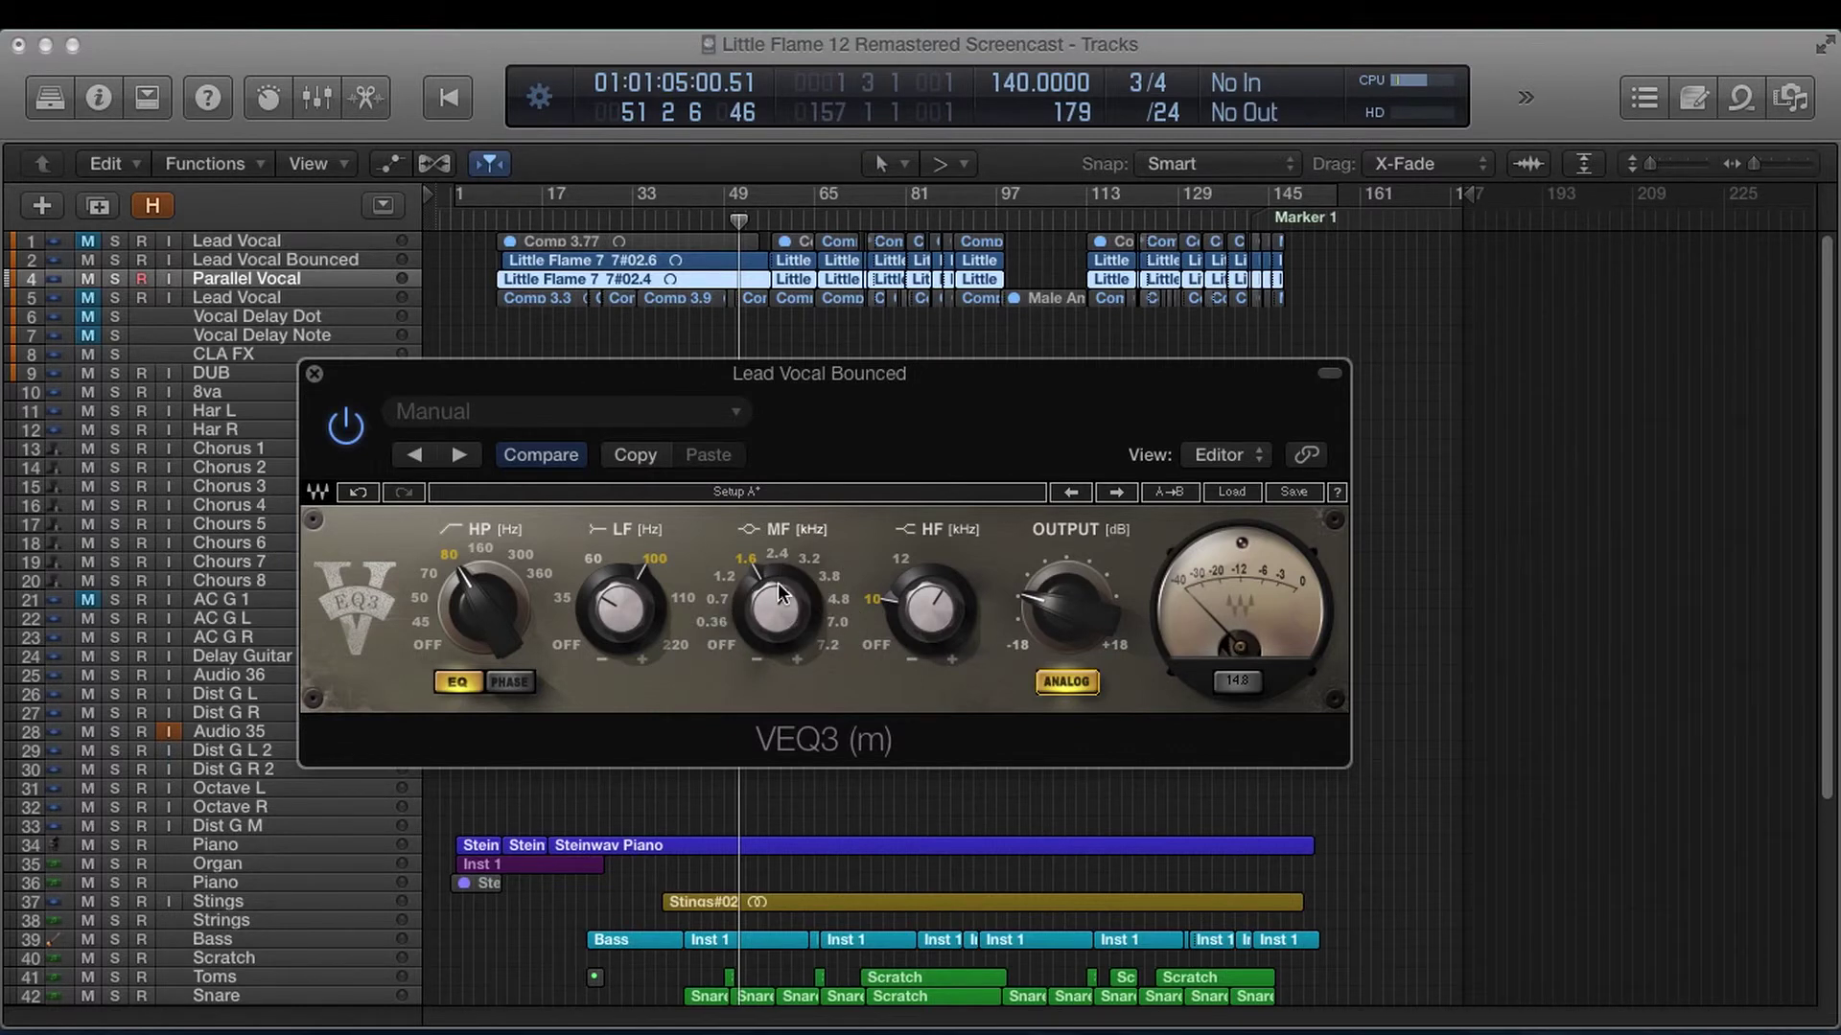
mouse_move(942, 611)
Step: Set the low-shelf gain to 0.0 dB and slightly reposition the VEQ3 window
left_click_drag(635, 615, 632, 611)
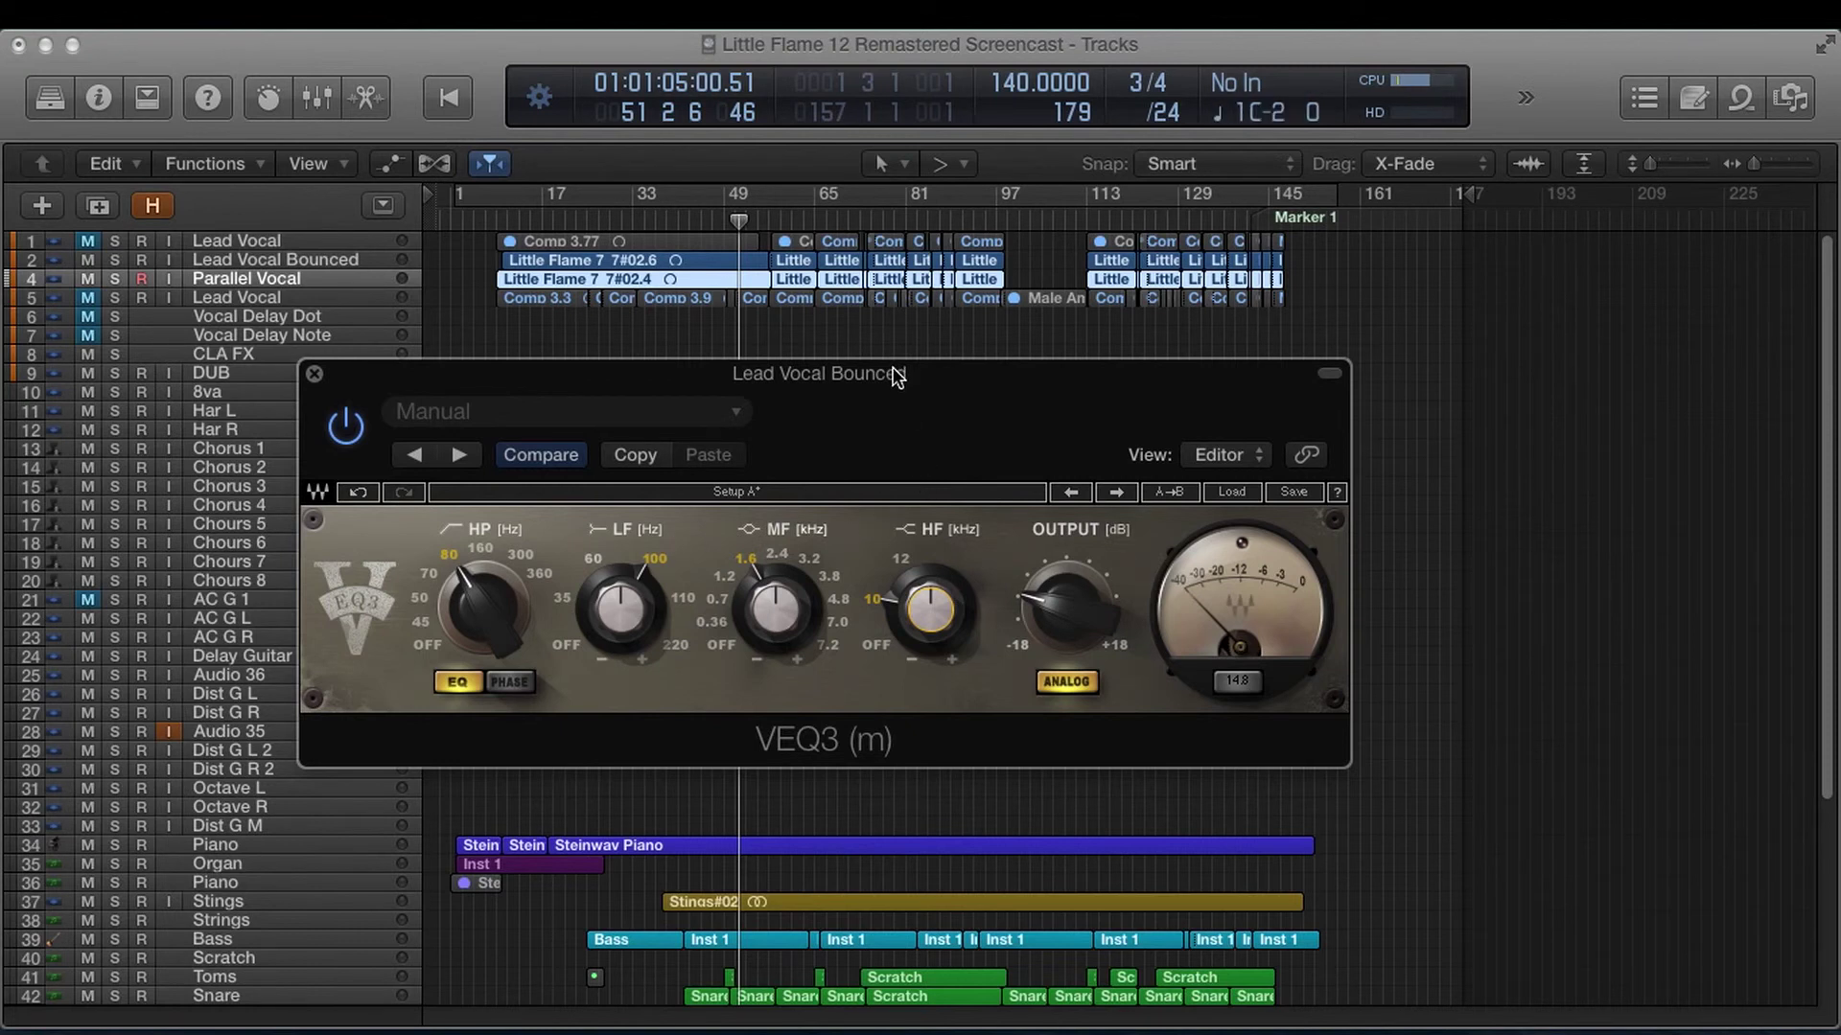
left_click_drag(888, 370, 922, 347)
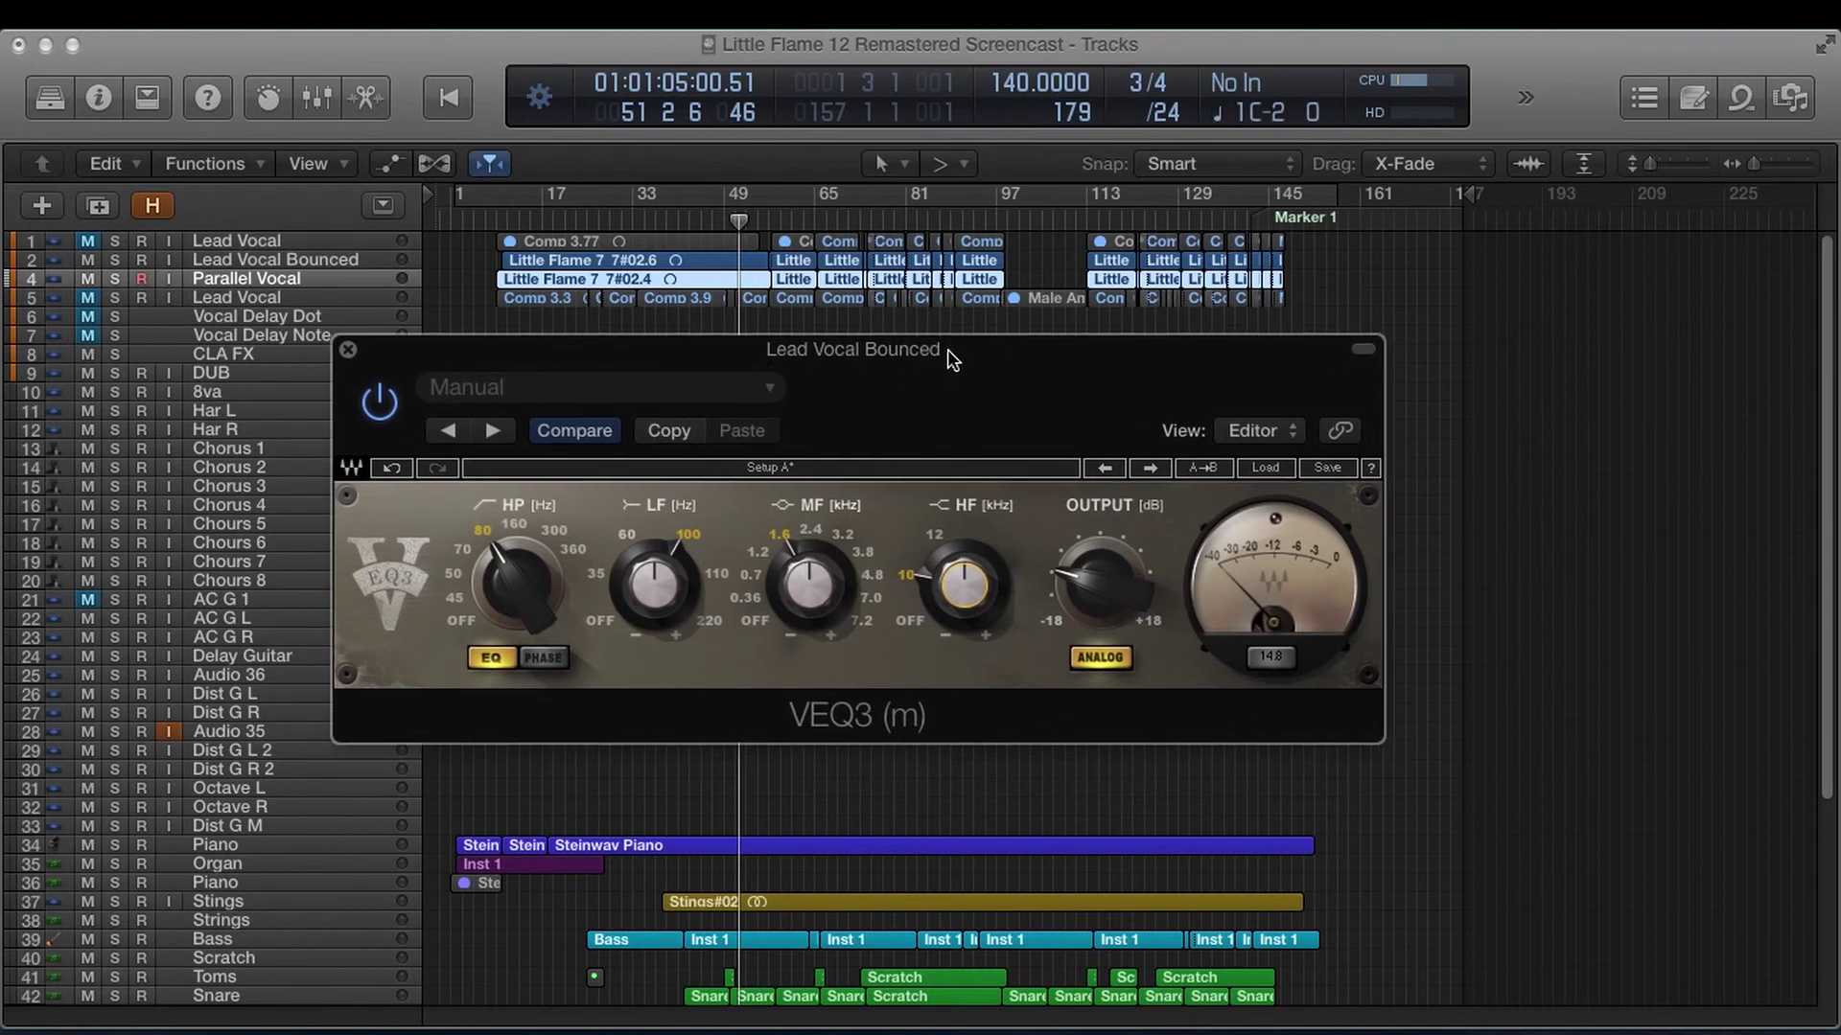
mouse_move(842, 354)
left_mouse_down()
mouse_move(832, 466)
mouse_move(808, 369)
left_mouse_up()
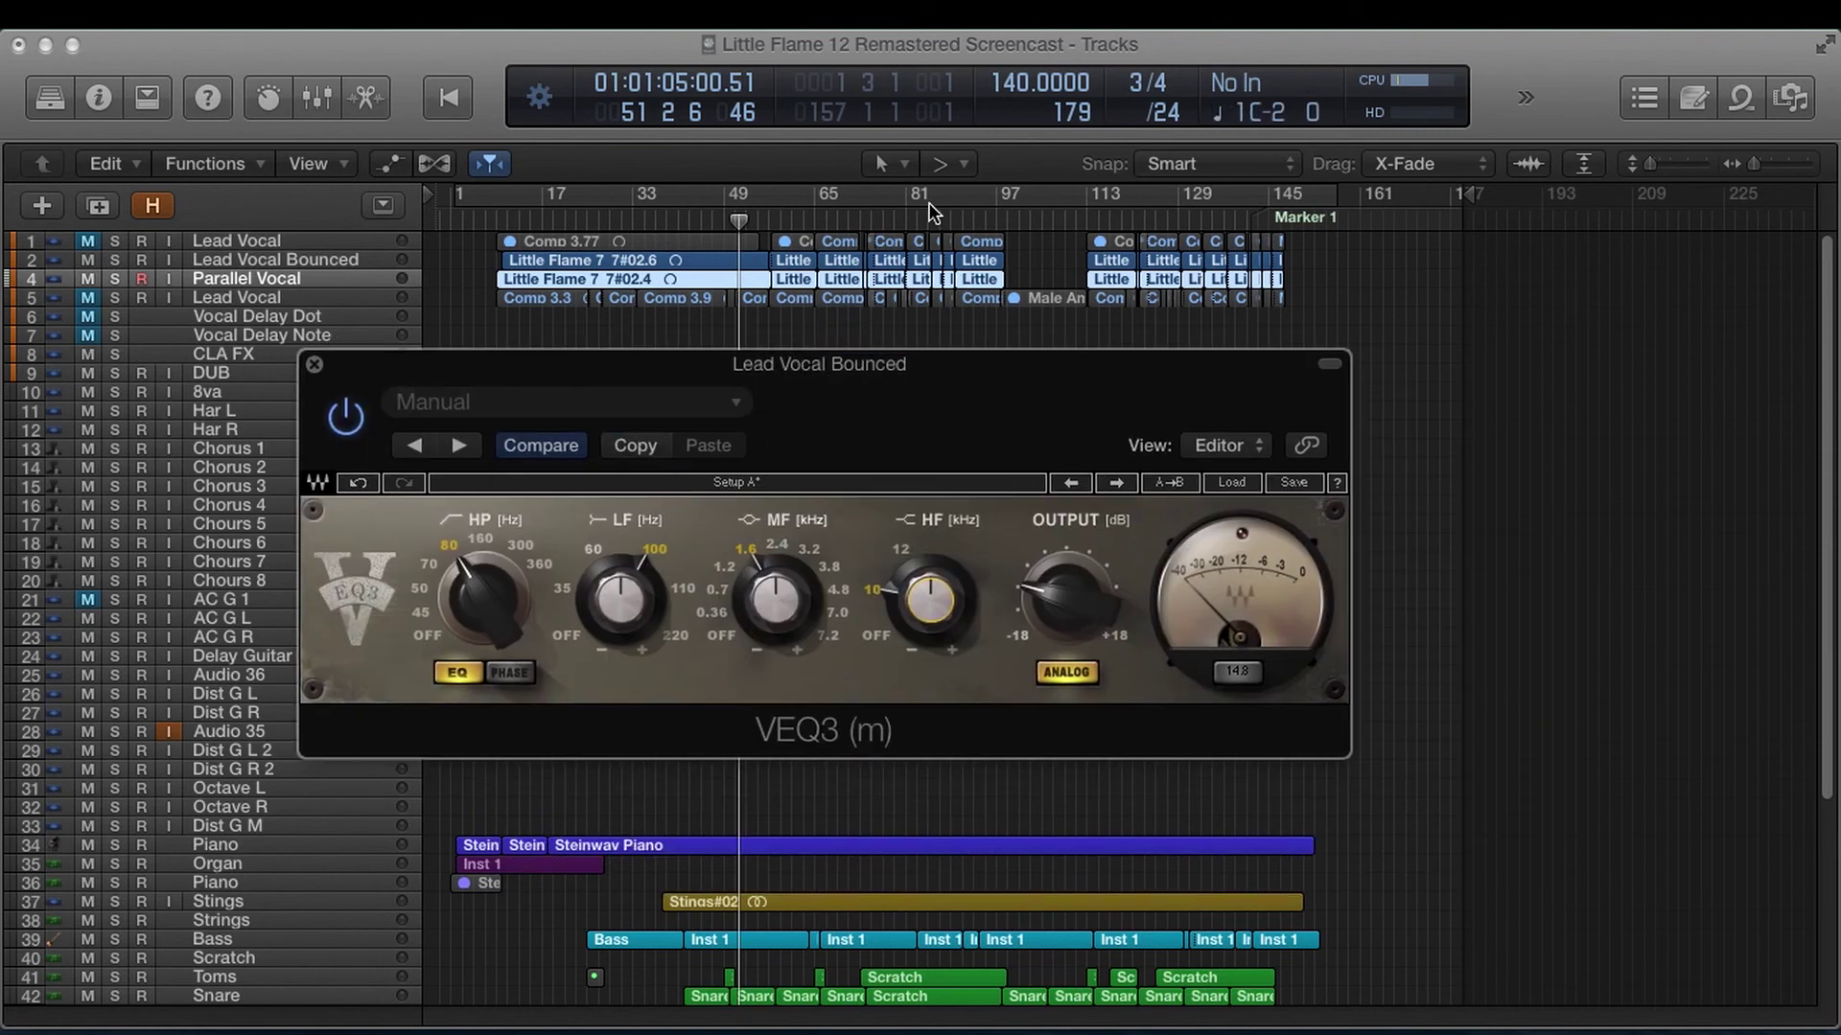